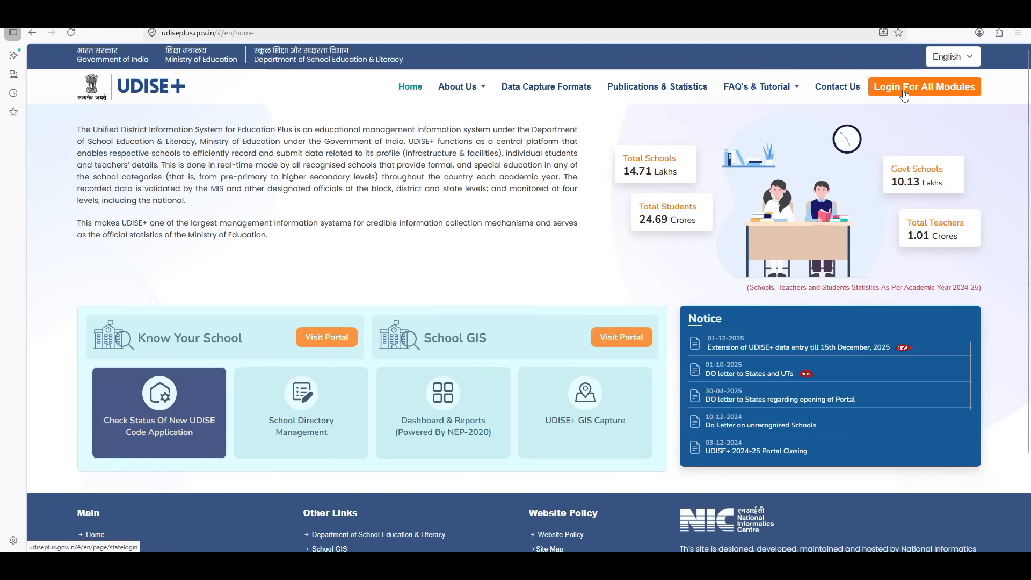
- Open the login page for all modules and proceed with ANDHRA PRADESH as the state
{"action": "key", "text": "ctrl+plus"}
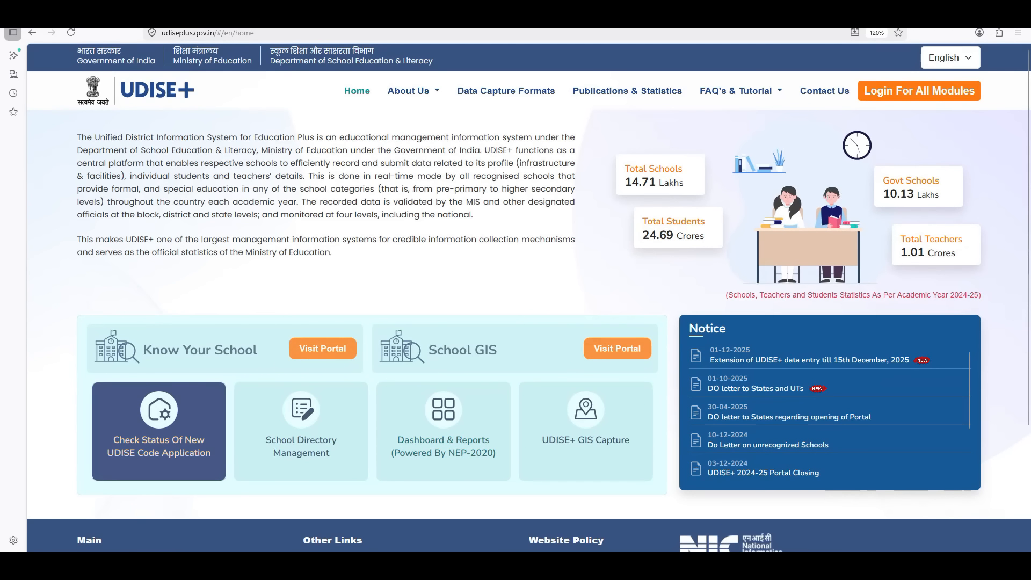
{"action": "key", "text": "ctrl+plus"}
{"action": "key", "text": "ctrl+plus"}
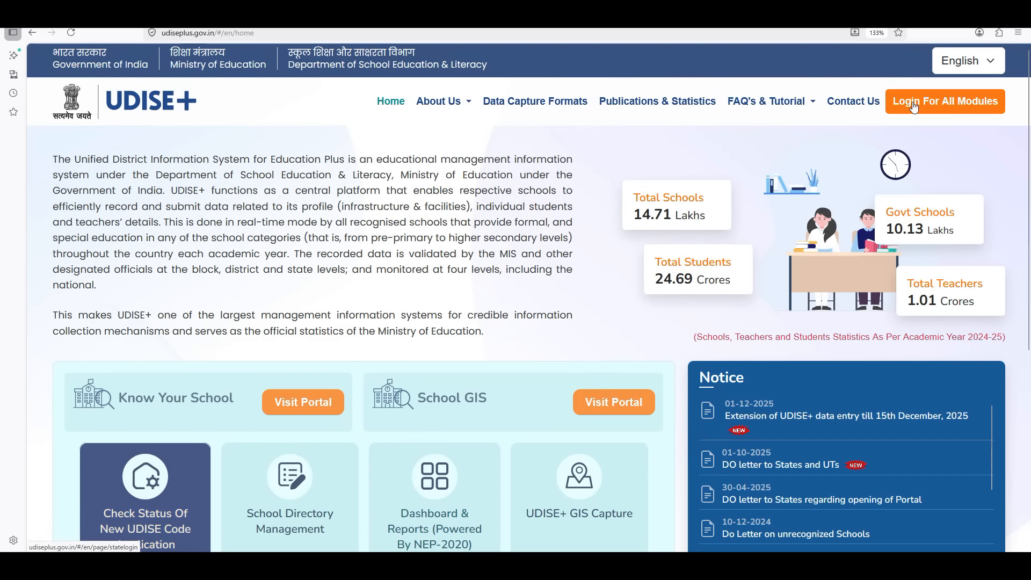
{"action": "left_click", "coordinate": [913, 107]}
{"action": "left_click", "coordinate": [469, 356]}
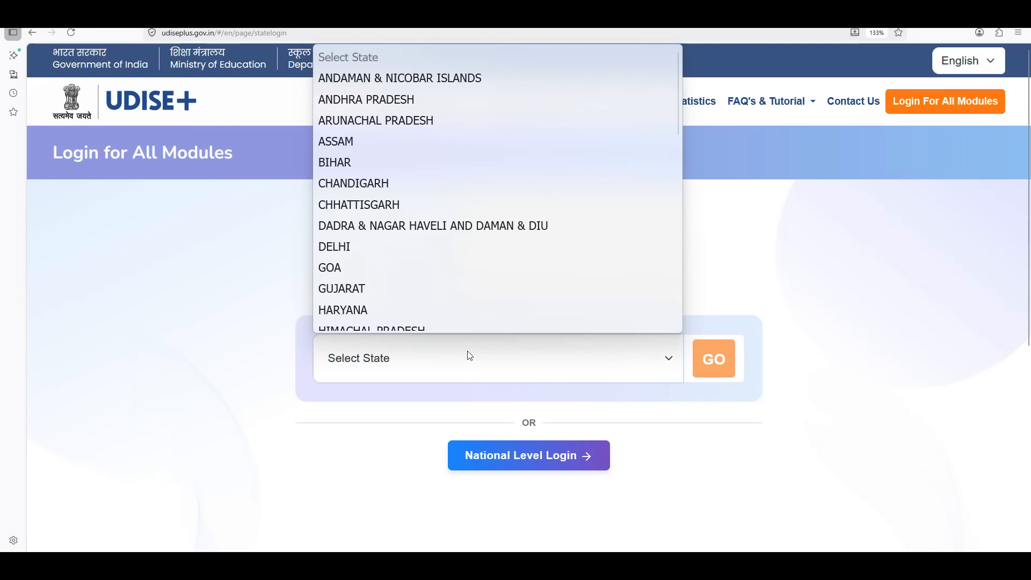
{"action": "left_click", "coordinate": [379, 99]}
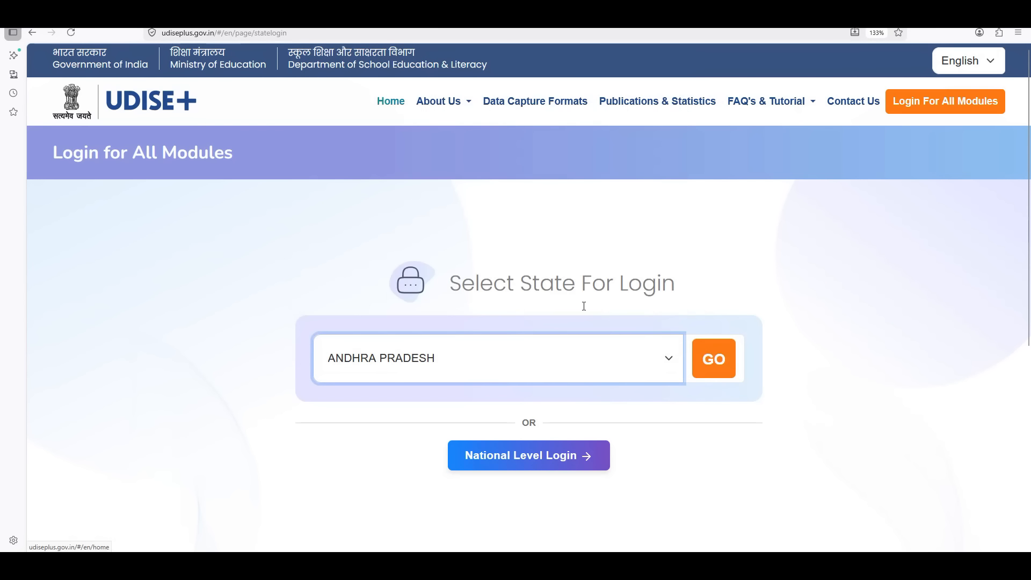
{"action": "left_click", "coordinate": [715, 358]}
- Open the sign-in page for the Students Module
{"action": "scroll", "coordinate": [634, 327], "scroll_direction": "down", "scroll_amount": 3}
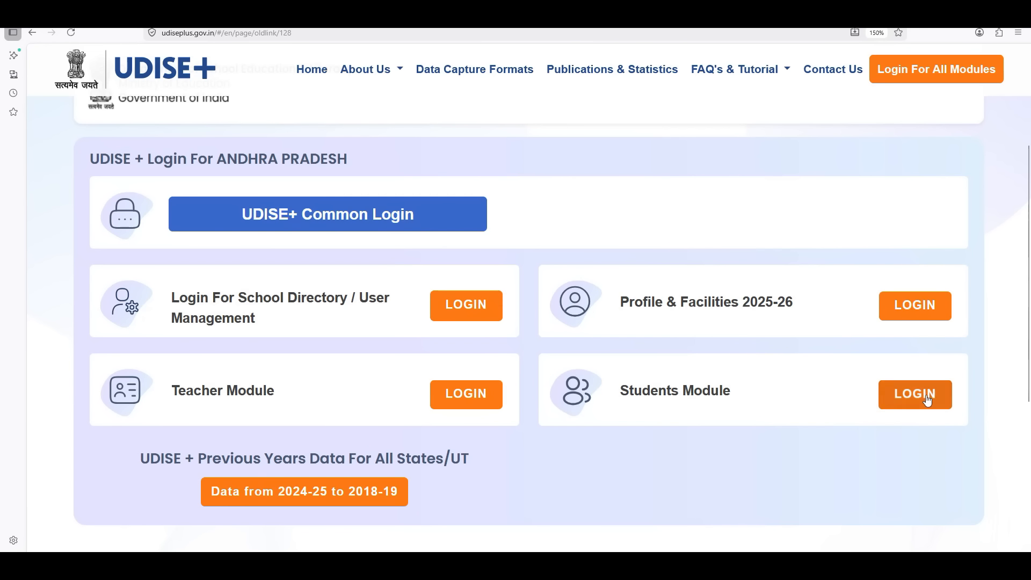
{"action": "left_click", "coordinate": [922, 399]}
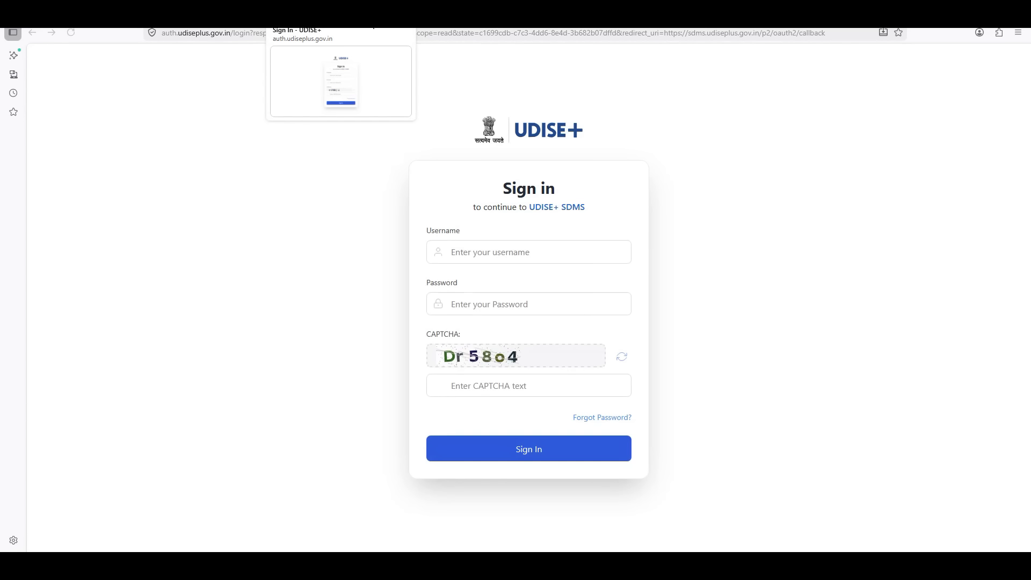
{"action": "key", "text": "ctrl+plus"}
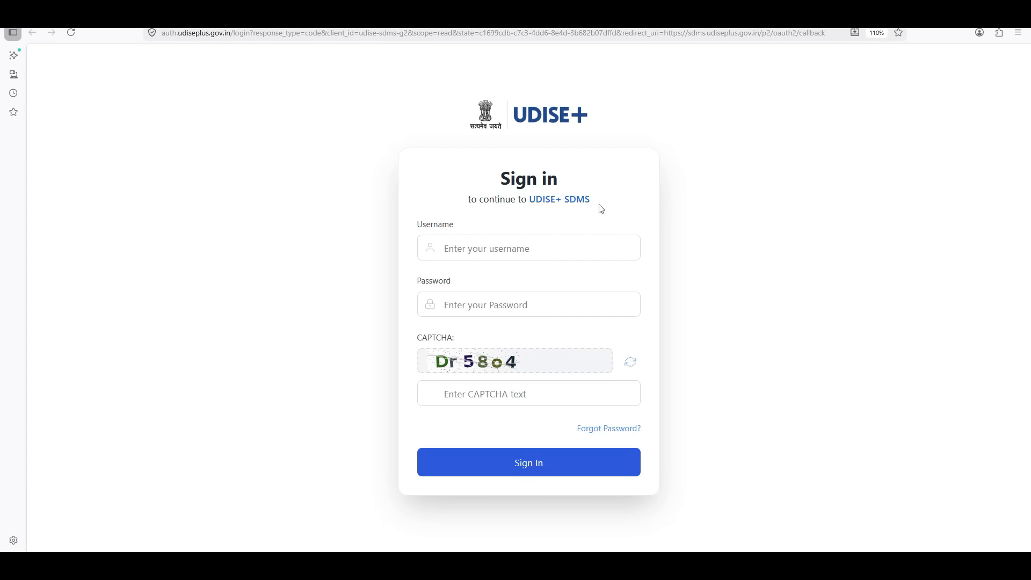
{"action": "key", "text": "ctrl+plus"}
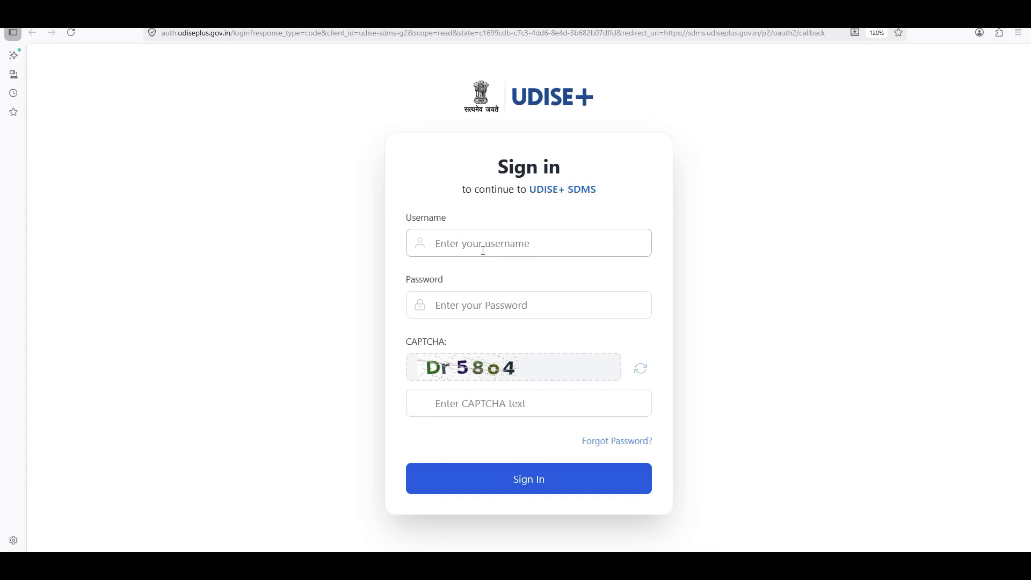
- Enter the current academic year 2026-27 and dismiss the school information notice
{"action": "key", "text": "ctrl+plus"}
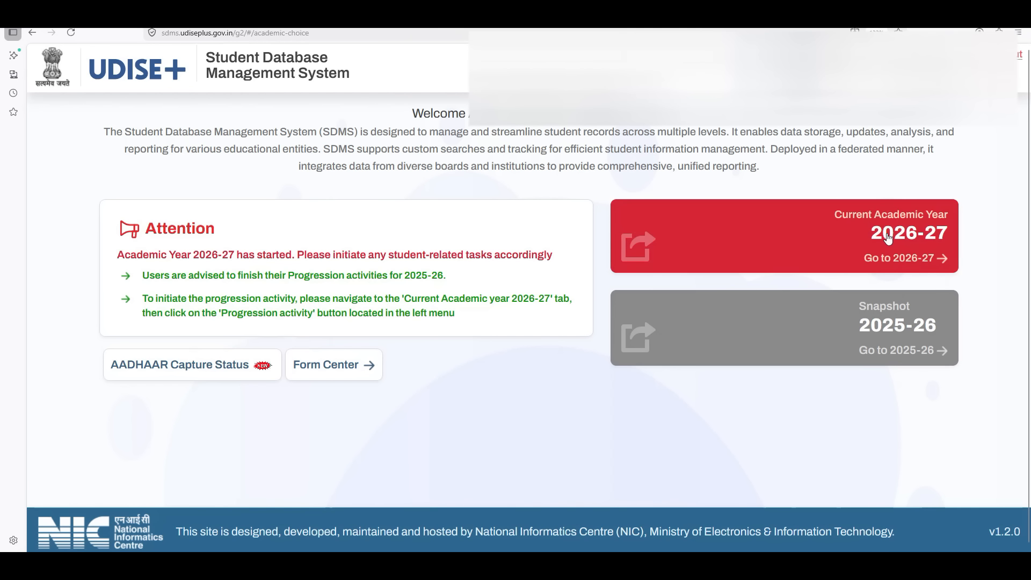
{"action": "left_click", "coordinate": [887, 236]}
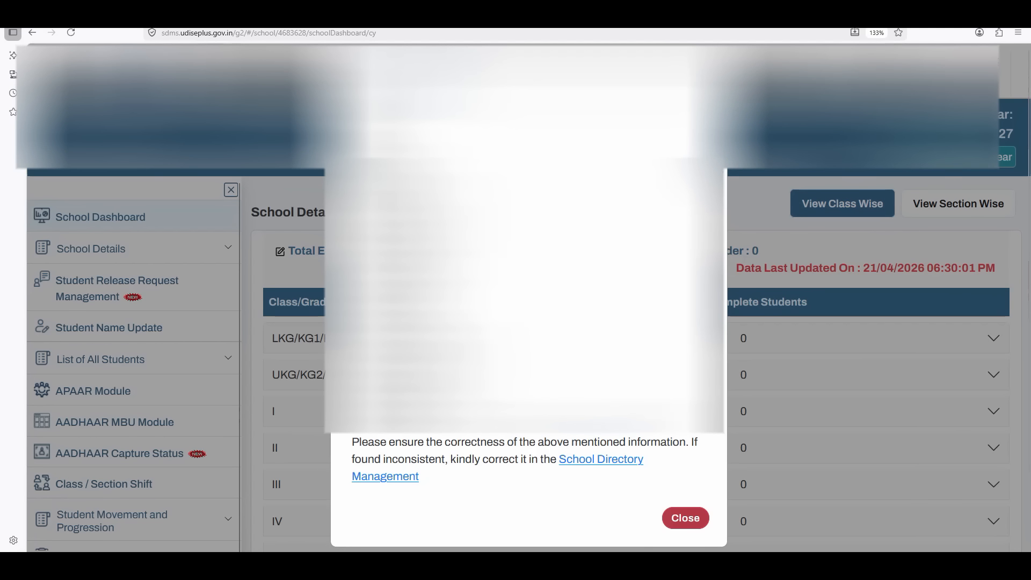
{"action": "left_click", "coordinate": [696, 520]}
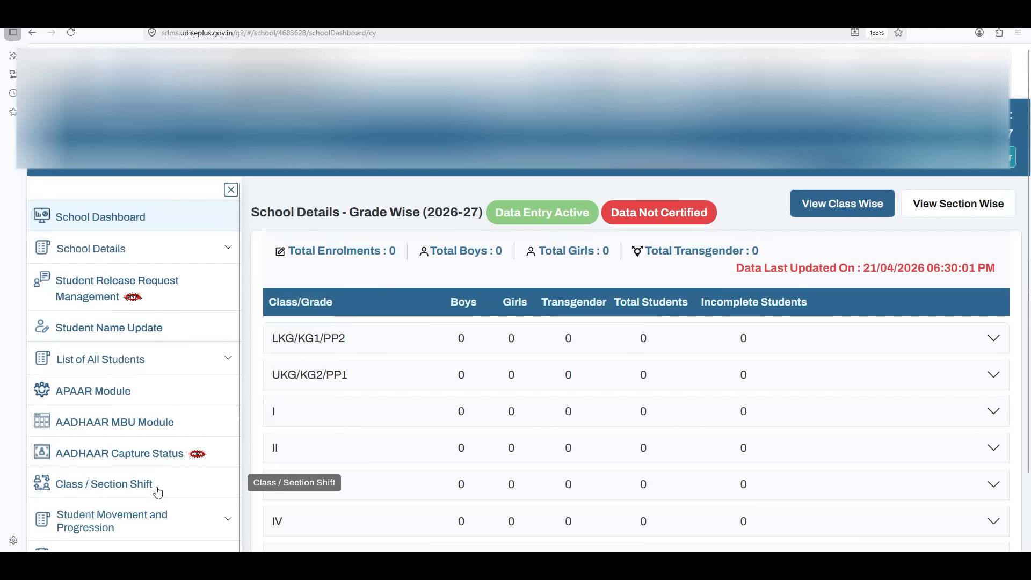
- Open the Progression Module from Progression Activity under Student Movement and Progression
{"action": "scroll", "coordinate": [154, 291], "scroll_direction": "down", "scroll_amount": 5}
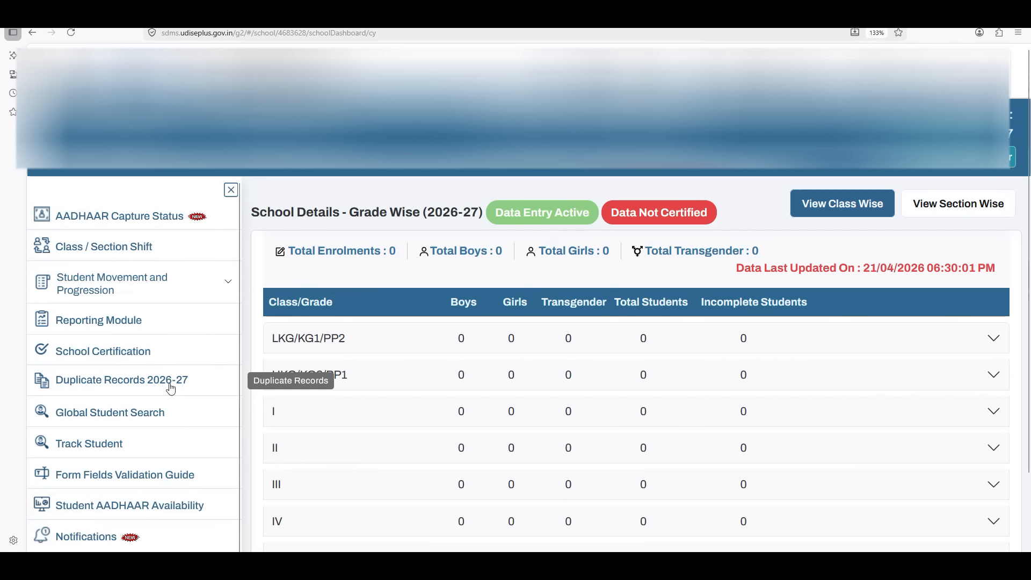
{"action": "key", "text": "ctrl+plus"}
{"action": "scroll", "coordinate": [129, 371], "scroll_direction": "down", "scroll_amount": 8}
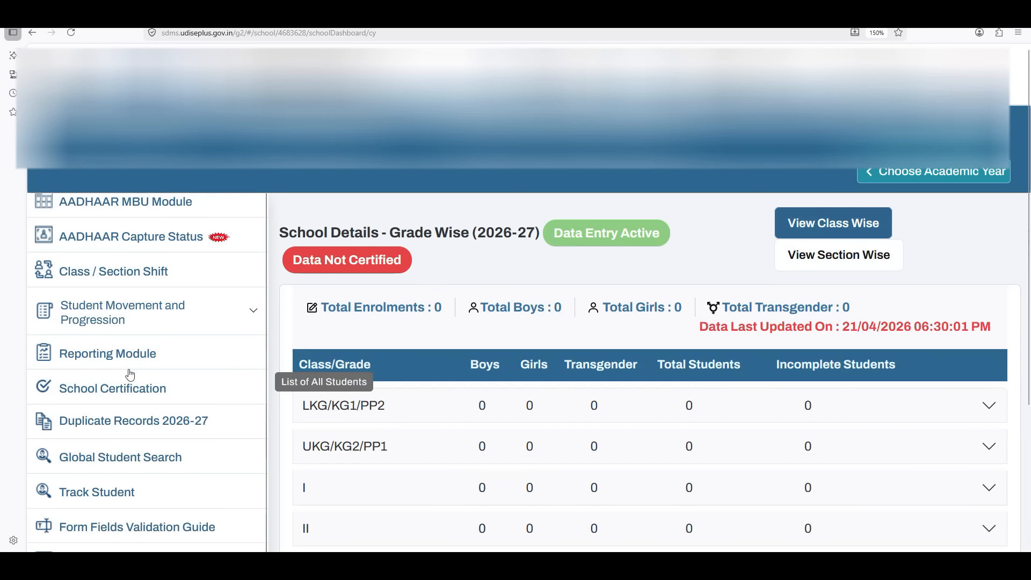
{"action": "scroll", "coordinate": [130, 375], "scroll_direction": "up", "scroll_amount": 4}
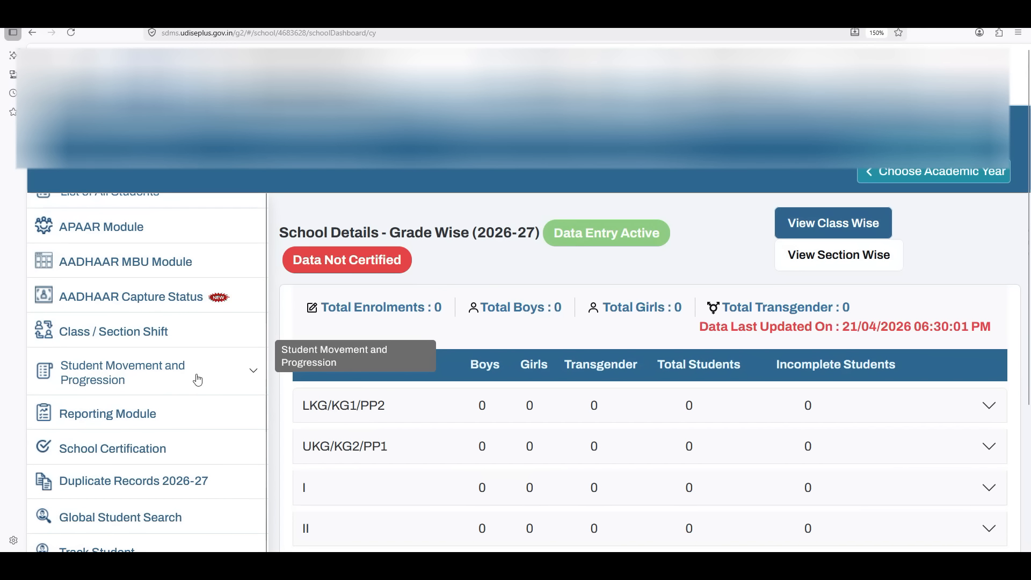
{"action": "scroll", "coordinate": [256, 367], "scroll_direction": "down", "scroll_amount": 1}
{"action": "left_click", "coordinate": [254, 357]}
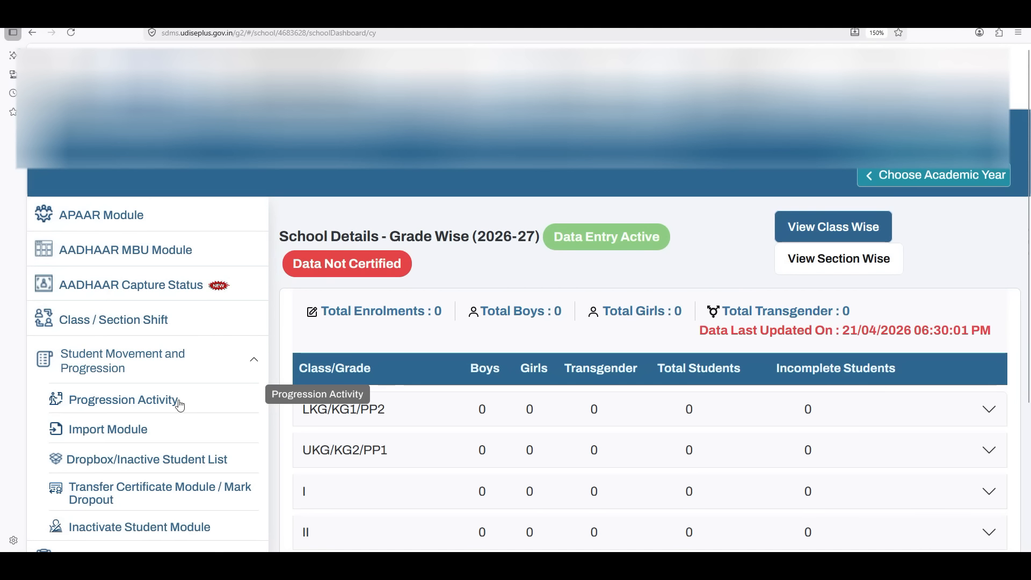
{"action": "scroll", "coordinate": [180, 406], "scroll_direction": "down", "scroll_amount": 3}
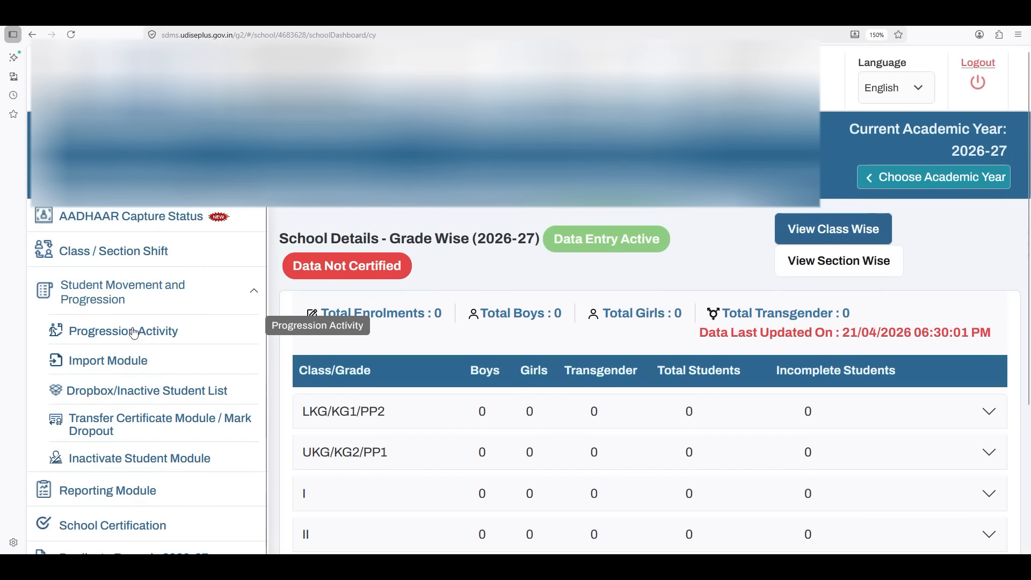
{"action": "left_click", "coordinate": [134, 333]}
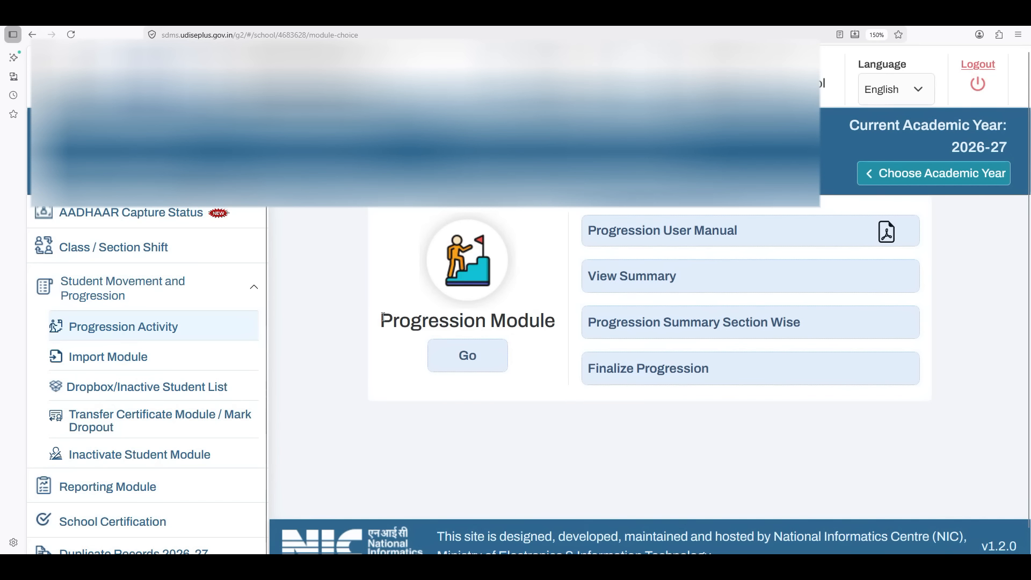
{"action": "triple_click", "coordinate": [565, 314]}
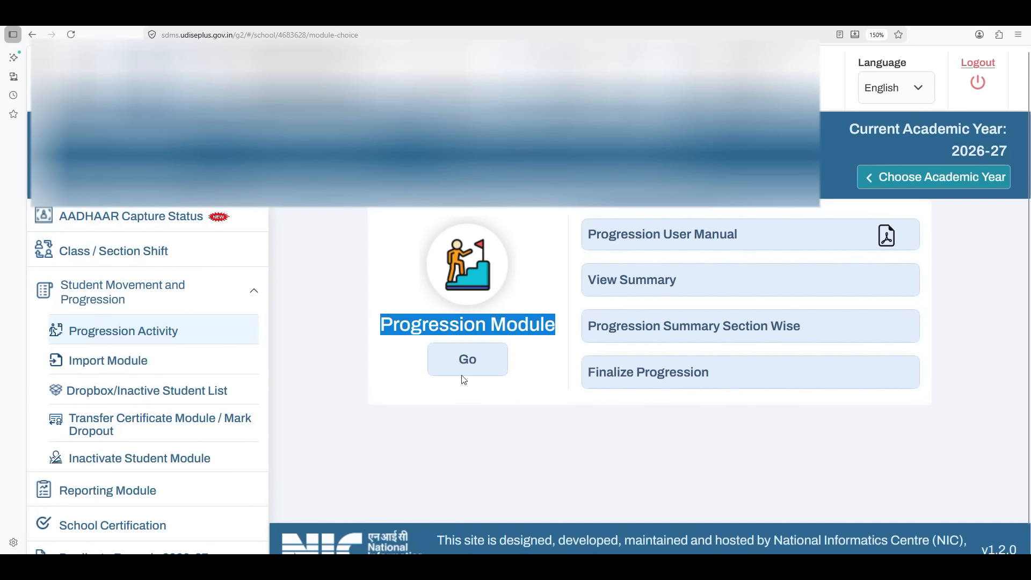
{"action": "left_click", "coordinate": [468, 356]}
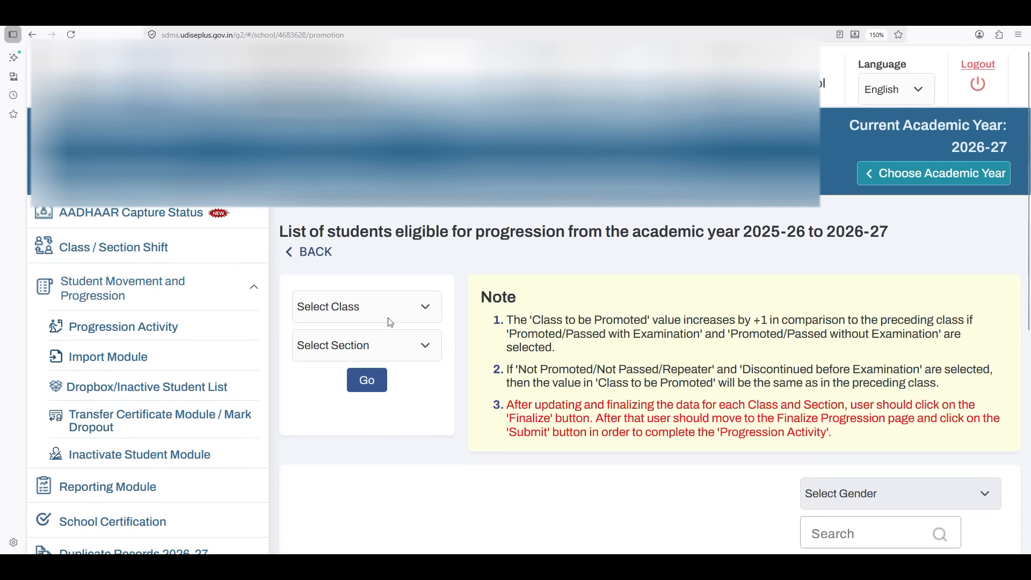
- Load the list of students eligible for progression for class IV, section A
{"action": "left_click", "coordinate": [425, 306]}
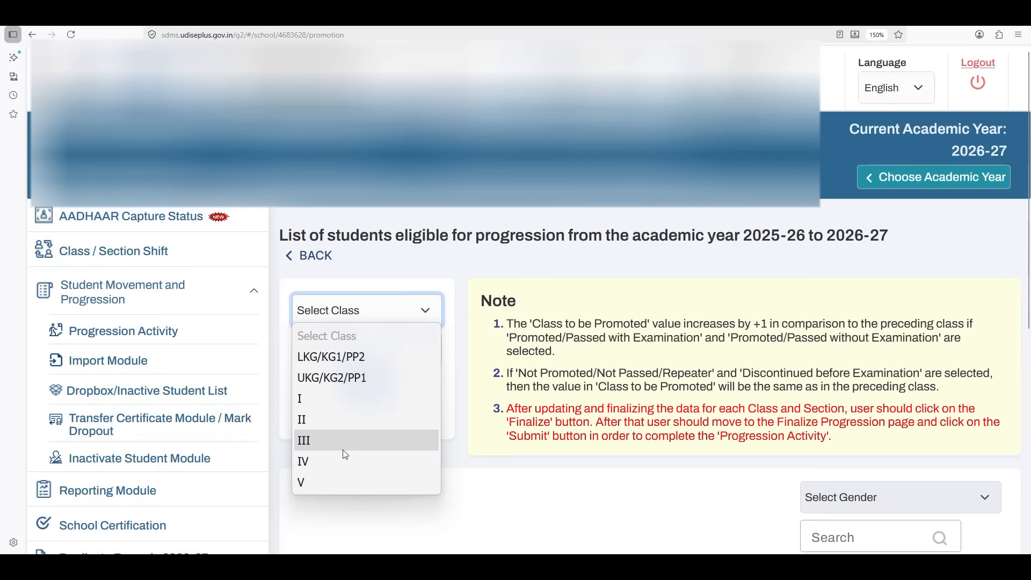
{"action": "left_click", "coordinate": [337, 460]}
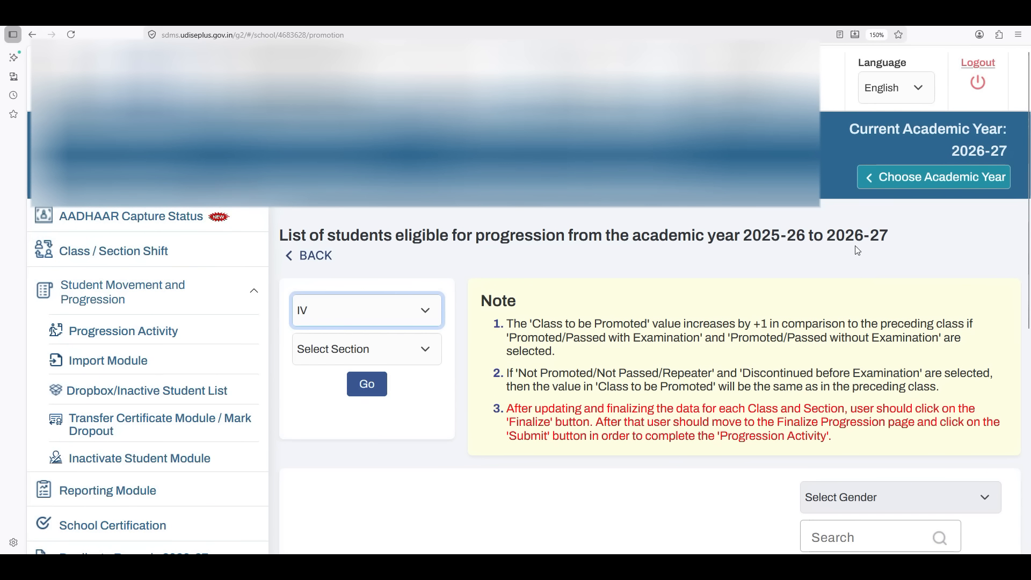
{"action": "left_click", "coordinate": [823, 232]}
{"action": "left_click_drag", "start_coordinate": [831, 231], "coordinate": [896, 238]}
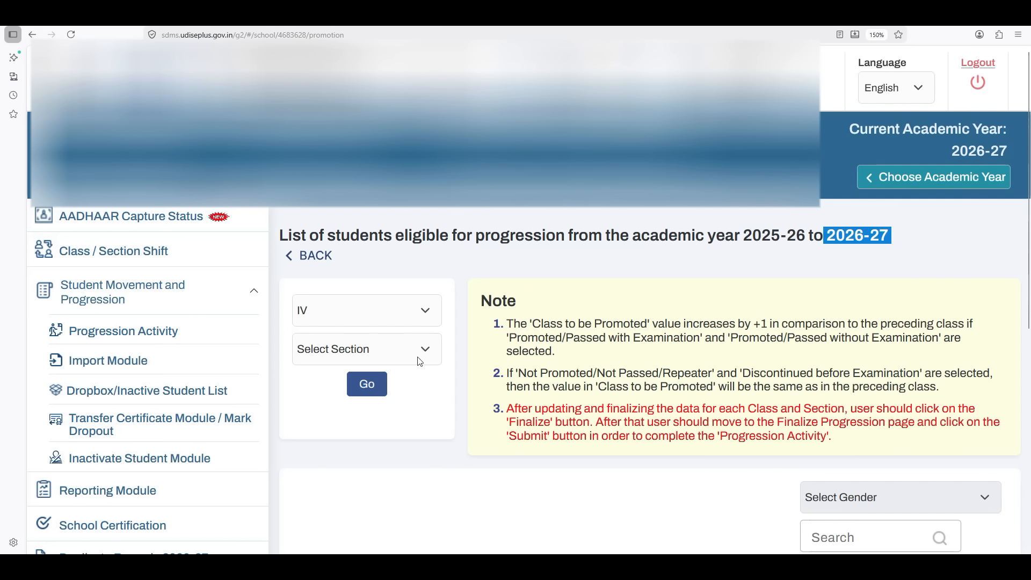
{"action": "left_click", "coordinate": [430, 355]}
{"action": "left_click", "coordinate": [344, 395]}
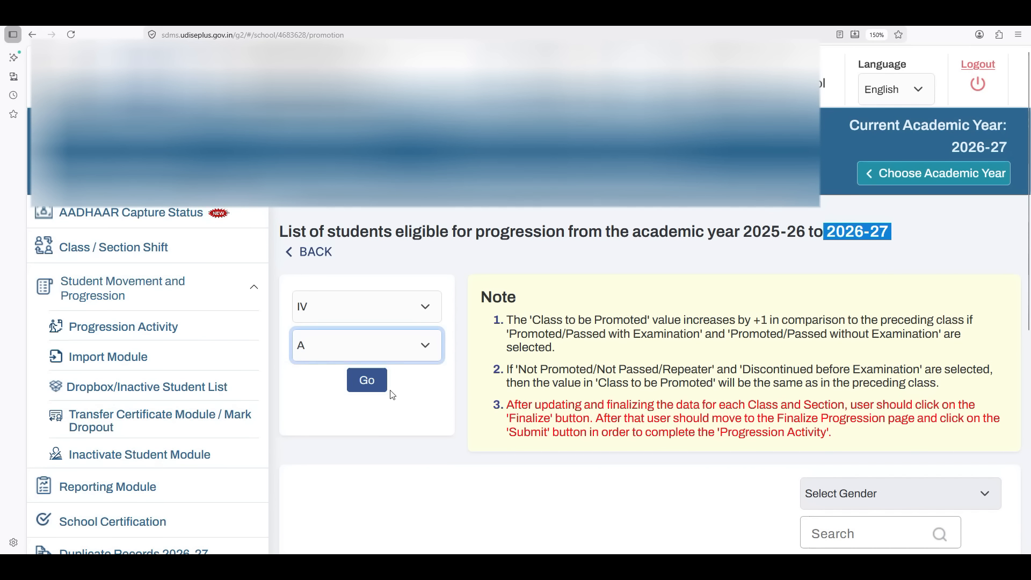
{"action": "left_click", "coordinate": [368, 381]}
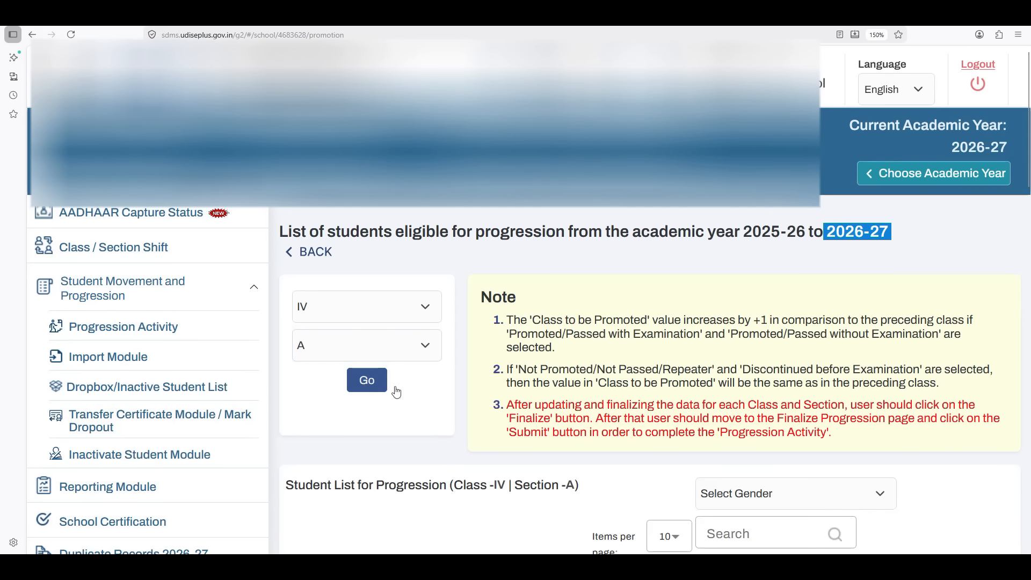
- Set the first listed student's progression status to Promoted(by Examination)
{"action": "scroll", "coordinate": [595, 444], "scroll_direction": "down", "scroll_amount": 5}
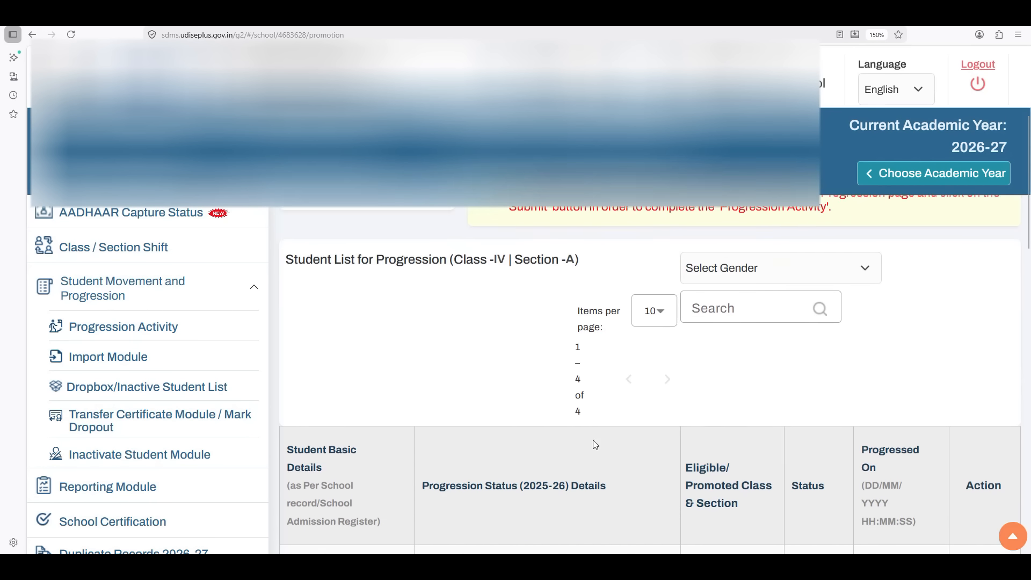
{"action": "scroll", "coordinate": [595, 445], "scroll_direction": "down", "scroll_amount": 1}
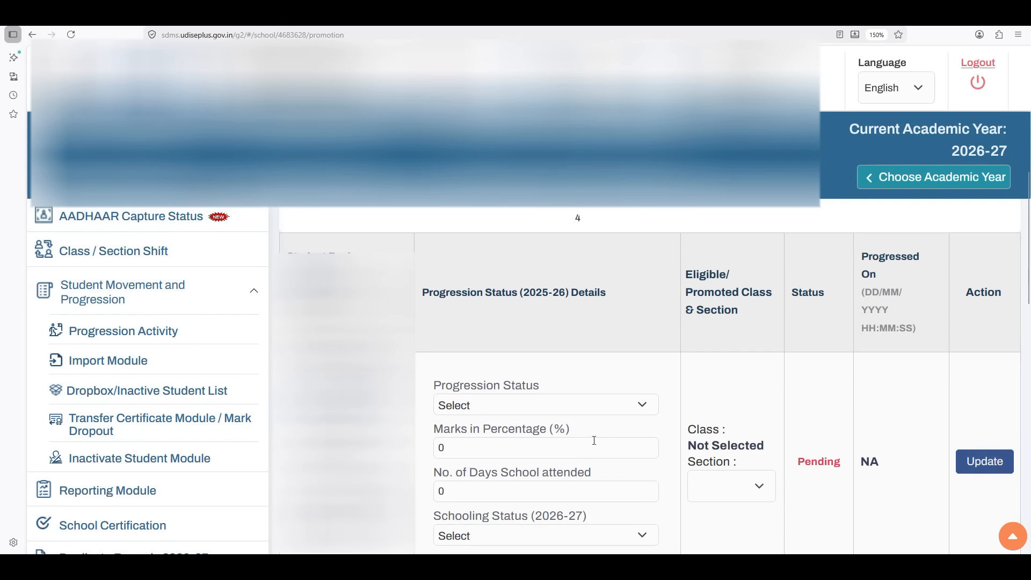
{"action": "scroll", "coordinate": [594, 440], "scroll_direction": "down", "scroll_amount": 1}
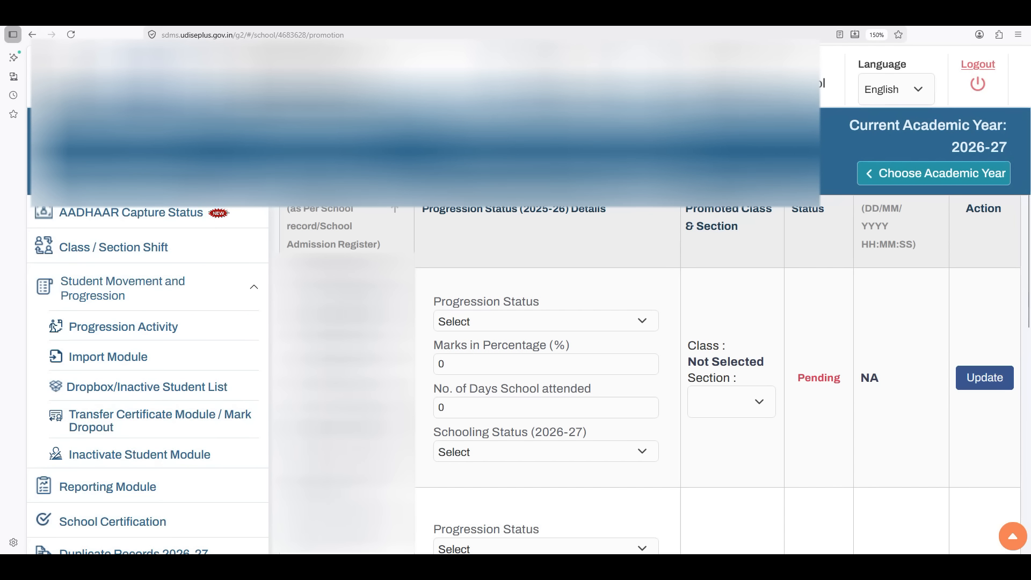
{"action": "scroll", "coordinate": [650, 375], "scroll_direction": "up", "scroll_amount": 2}
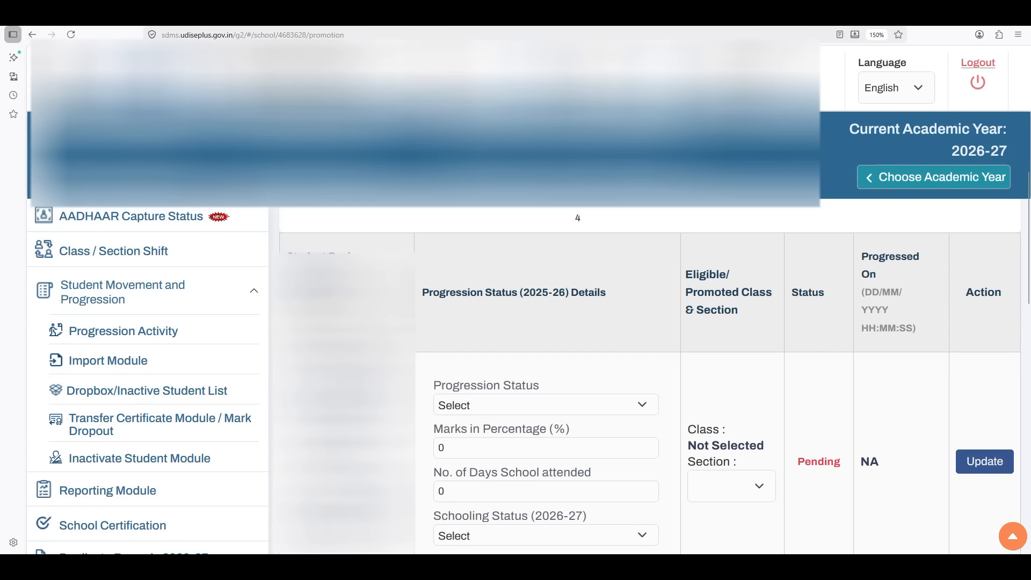
{"action": "scroll", "coordinate": [650, 376], "scroll_direction": "down", "scroll_amount": 1}
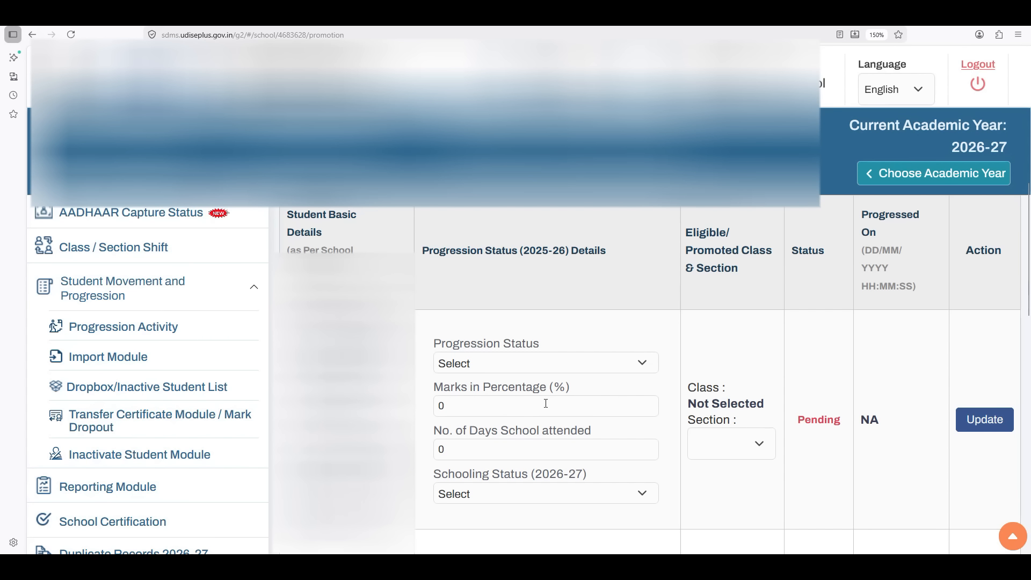
{"action": "left_click", "coordinate": [642, 365]}
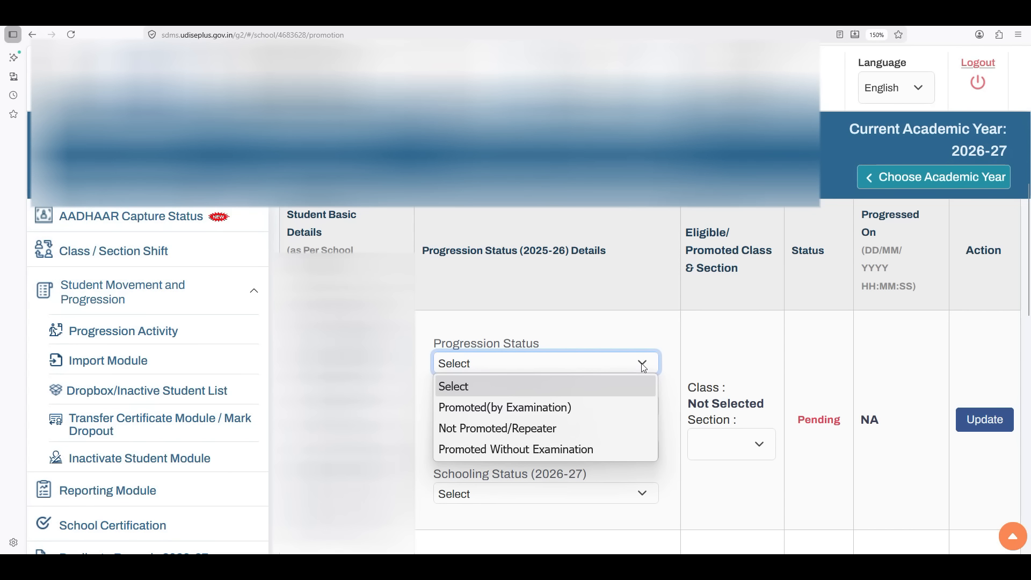
{"action": "left_click", "coordinate": [510, 409]}
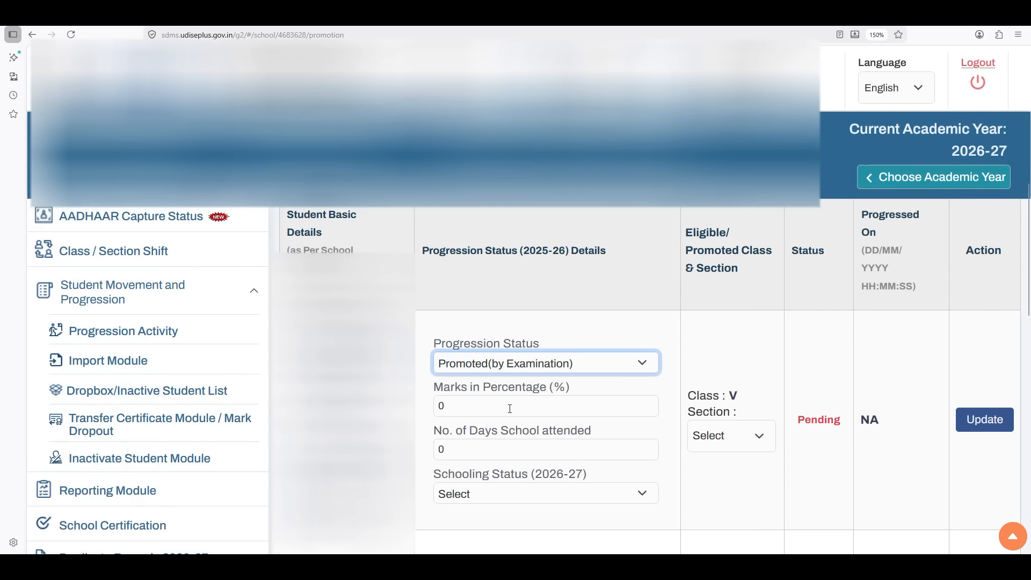
- Enter 75 as the first student's marks percentage and 195 as the number of days school attended
{"action": "left_click", "coordinate": [470, 407]}
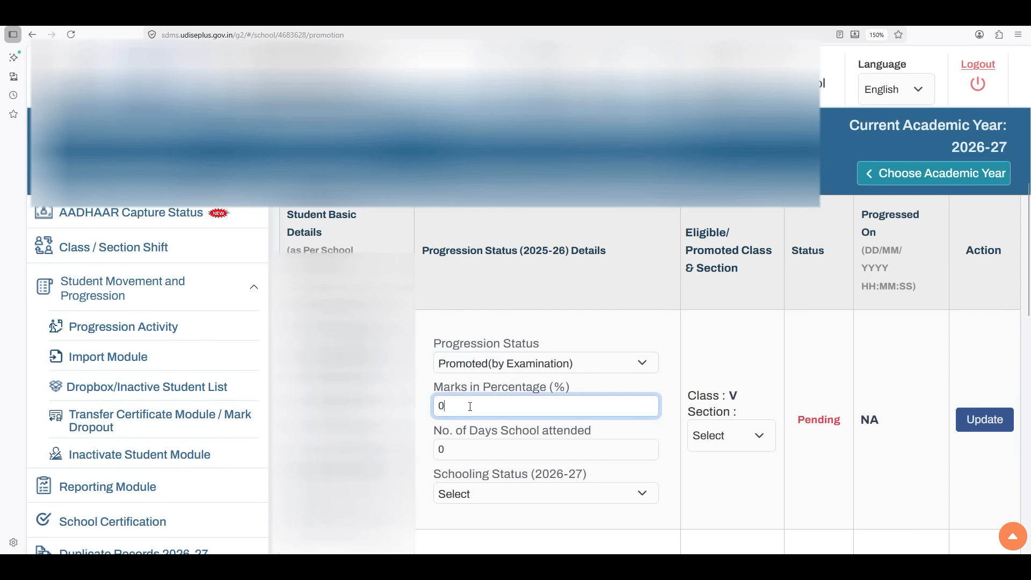
{"action": "key", "text": "BackSpace"}
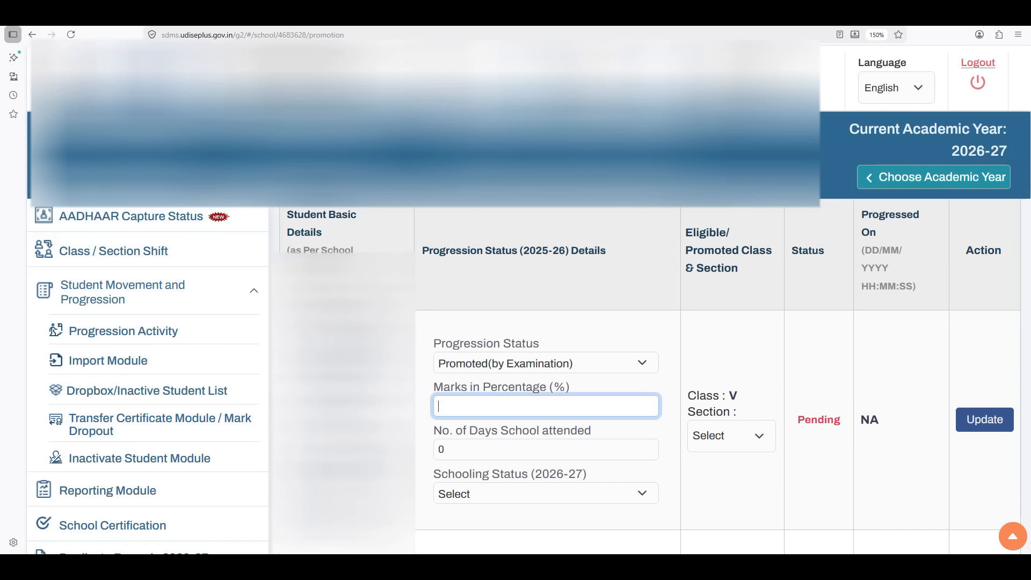
{"action": "type", "text": "75"}
{"action": "left_click", "coordinate": [455, 455]}
{"action": "key", "text": "BackSpace"}
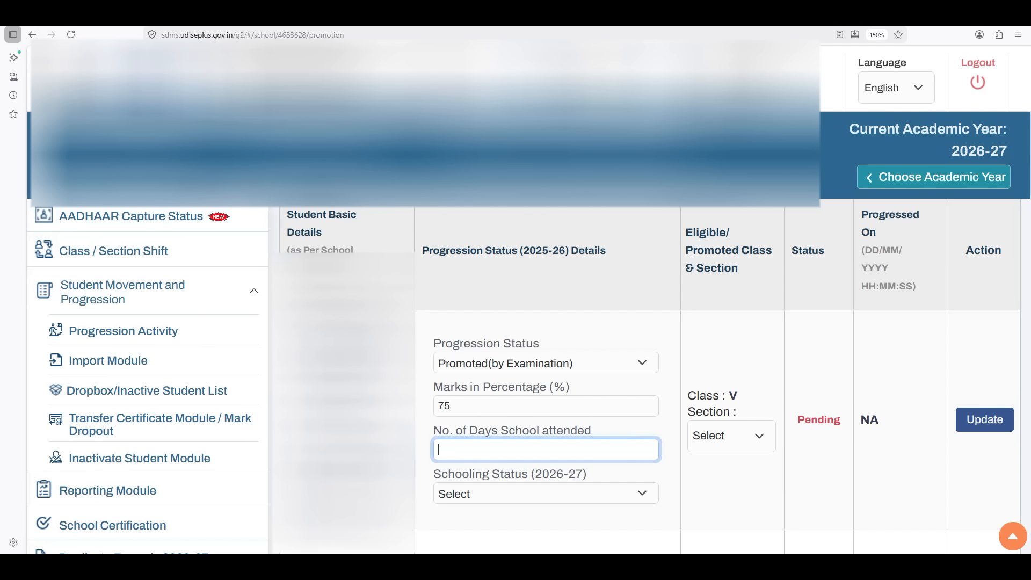
{"action": "type", "text": "195"}
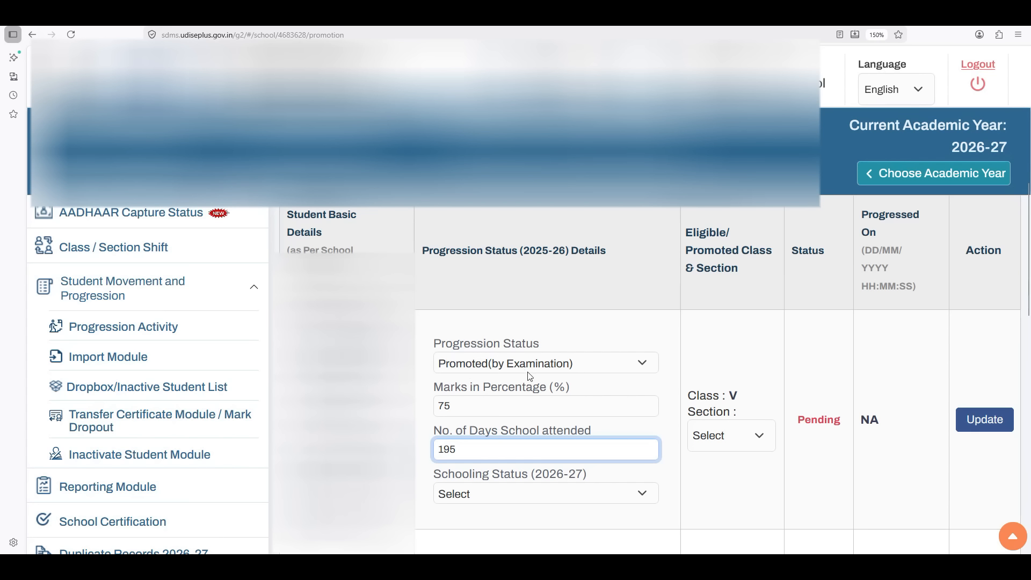
- Try Studying in Same School and Left School with TC/without TC as the first student's schooling status for 2026-27
{"action": "left_click", "coordinate": [633, 493]}
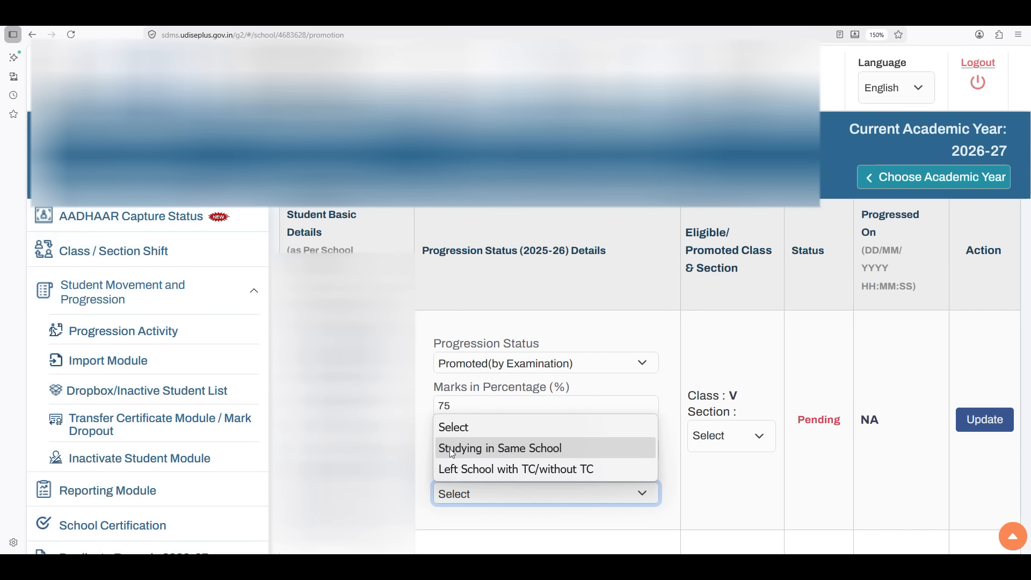
{"action": "left_click", "coordinate": [450, 449]}
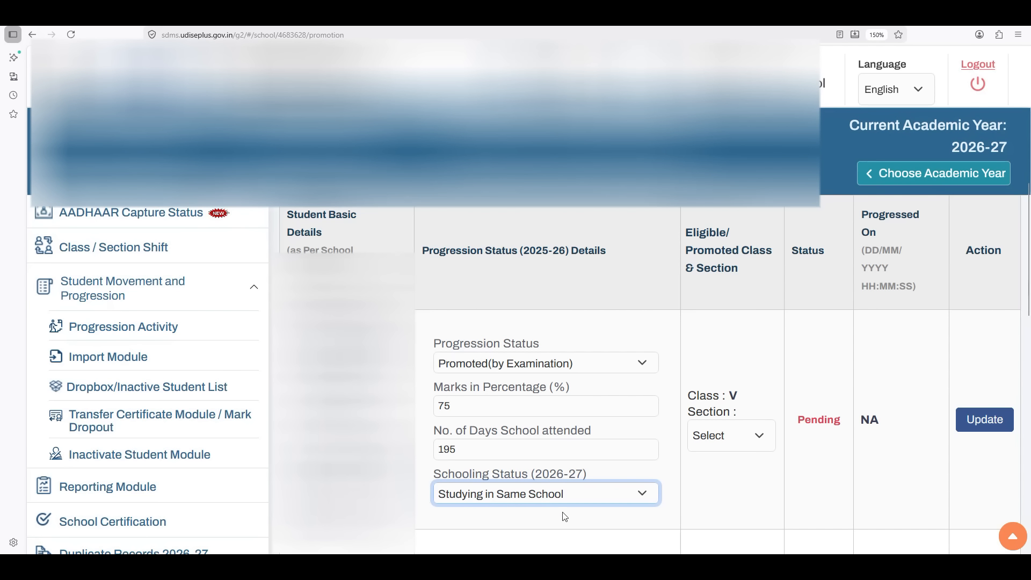
{"action": "left_click", "coordinate": [560, 495]}
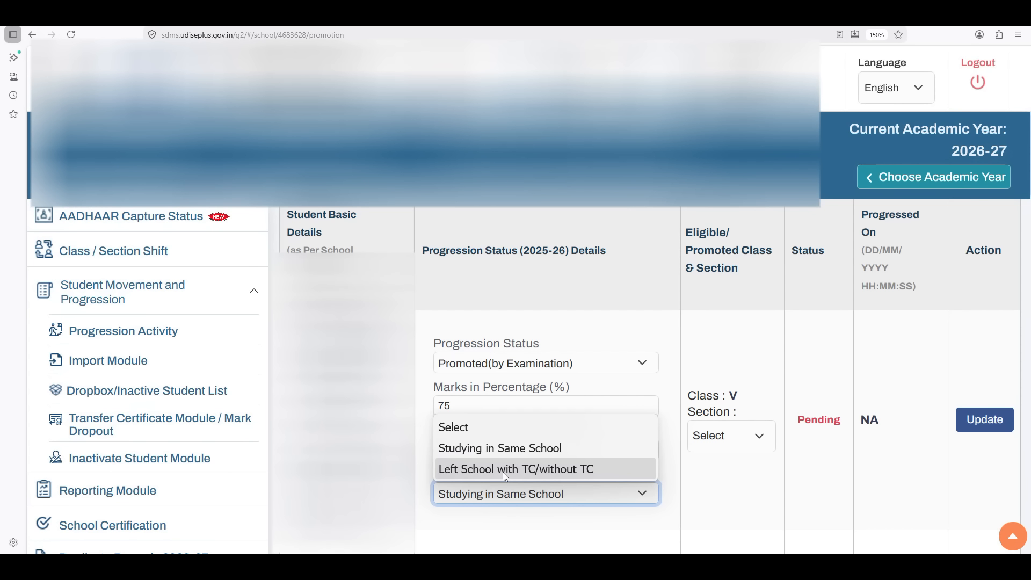
{"action": "left_click", "coordinate": [502, 472]}
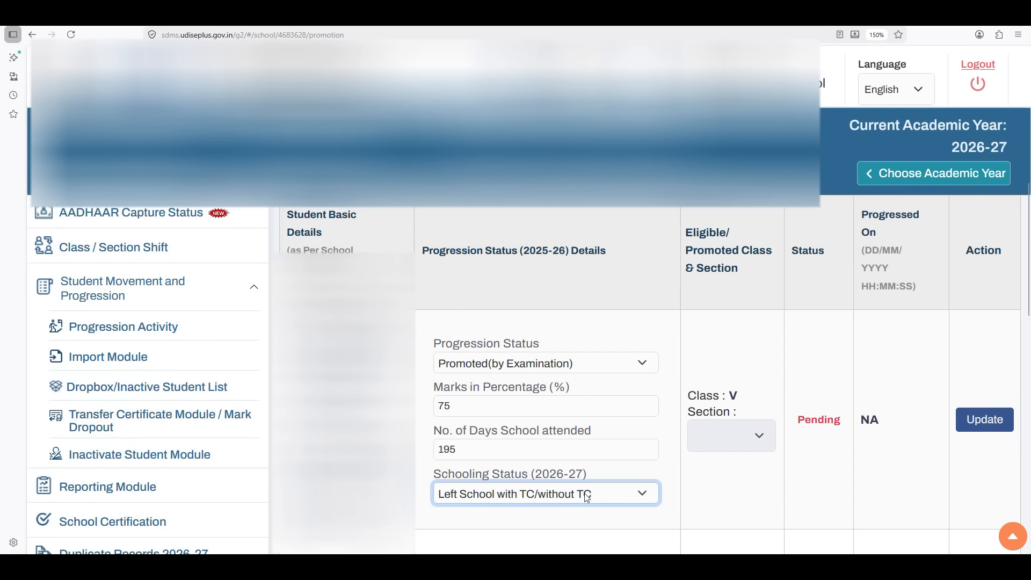
{"action": "left_click", "coordinate": [759, 433]}
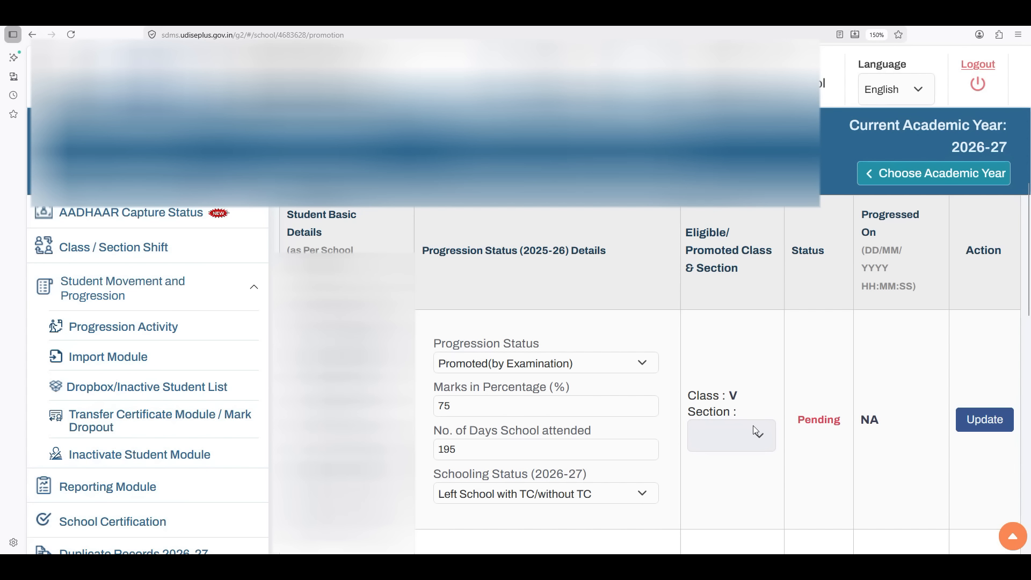
- Set the first student's schooling status to Studying in Same School and assign section A of class V
{"action": "left_click", "coordinate": [518, 496]}
{"action": "left_click", "coordinate": [516, 437]}
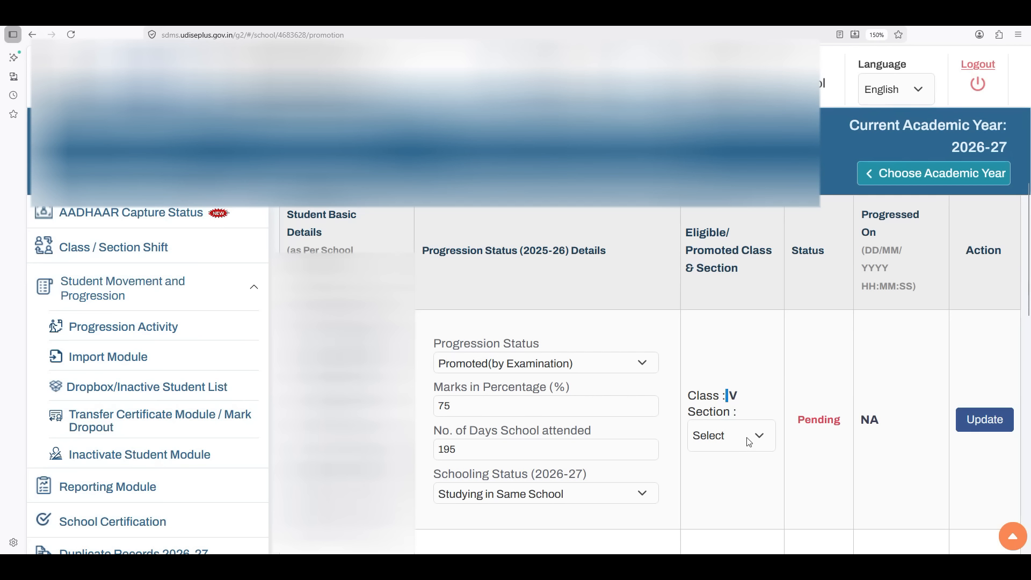
{"action": "left_click", "coordinate": [743, 441]}
{"action": "left_click", "coordinate": [725, 483]}
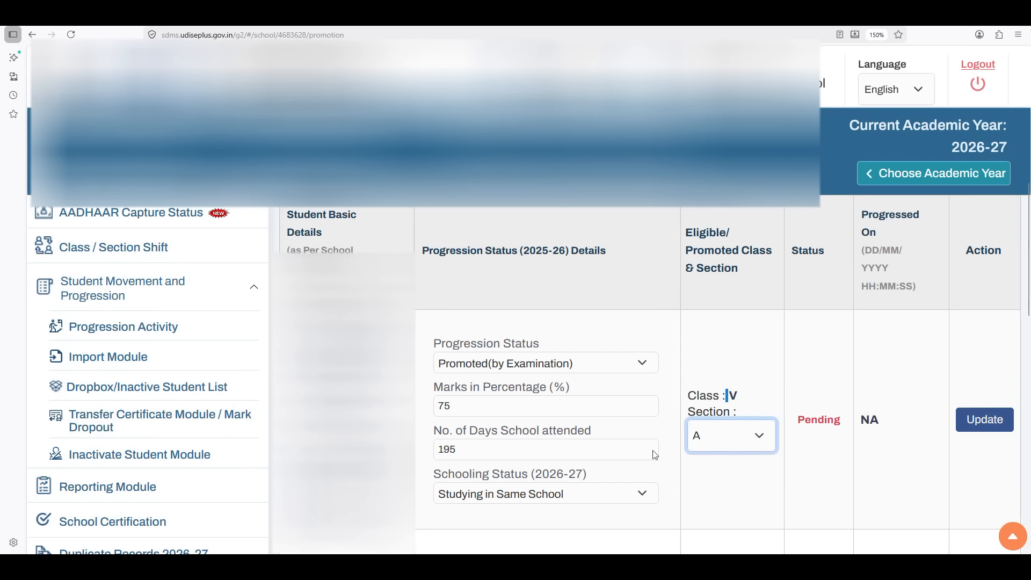
- Try Not Promoted/Repeater as the first student's progression status, with schooling status Studying in Same School, and check the eligible class
{"action": "left_click", "coordinate": [568, 364]}
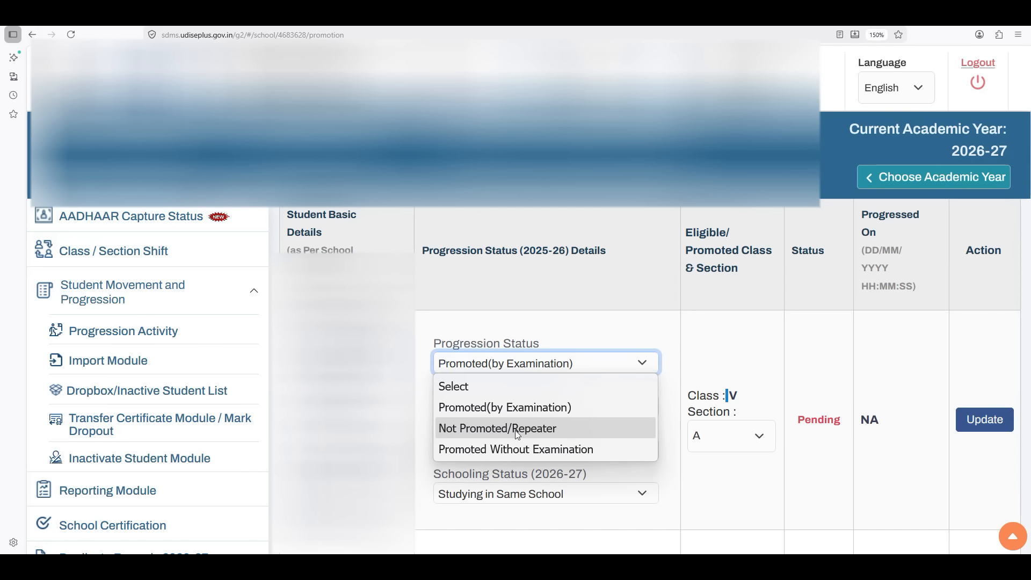
{"action": "left_click", "coordinate": [515, 430]}
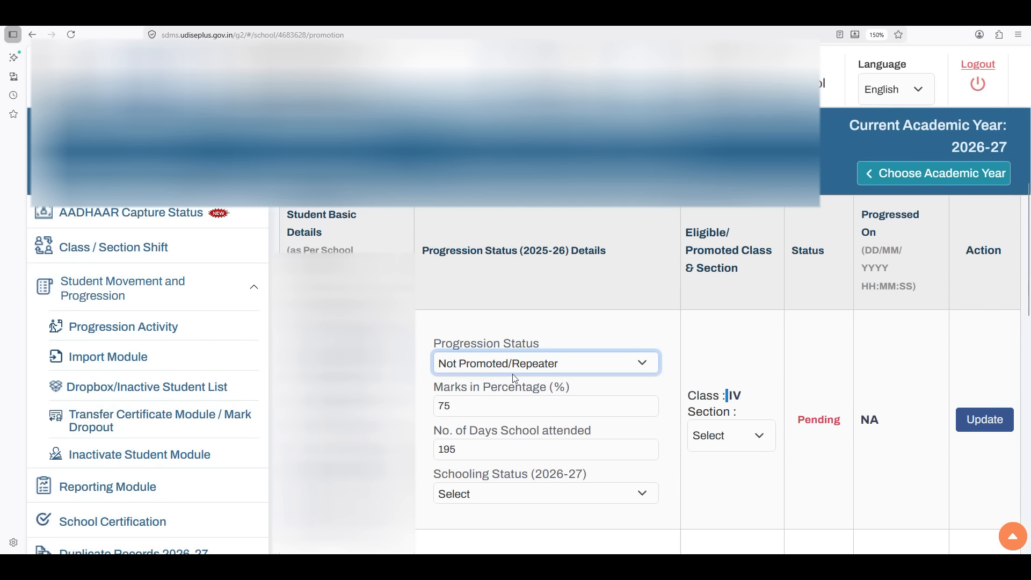
{"action": "left_click", "coordinate": [457, 405]}
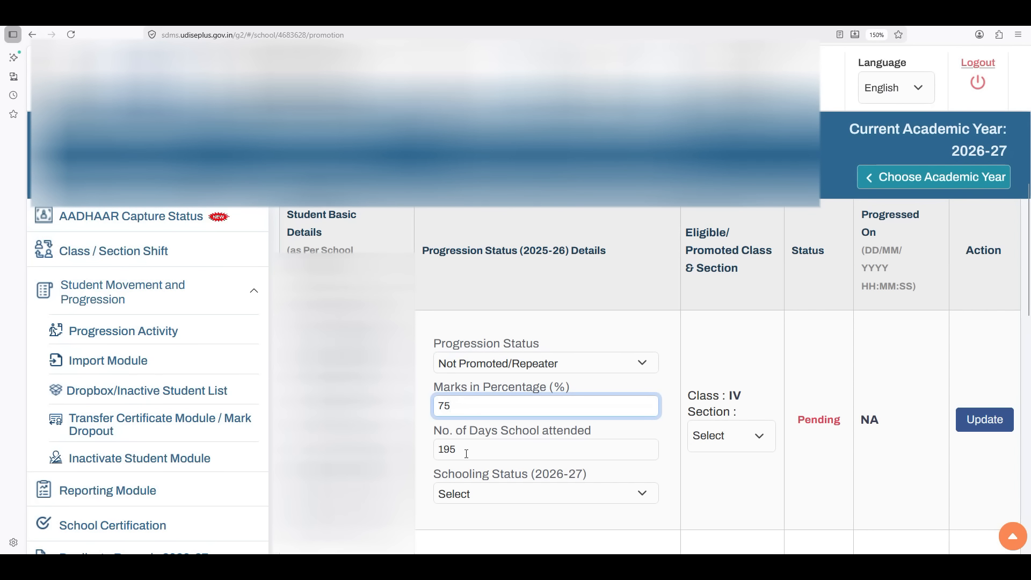
{"action": "left_click", "coordinate": [539, 491]}
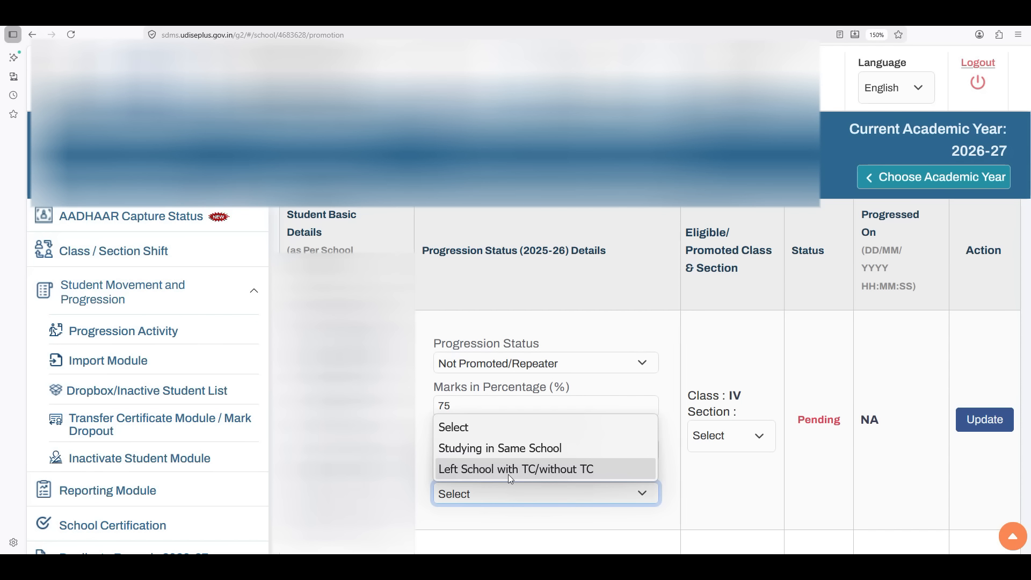
{"action": "left_click", "coordinate": [510, 450]}
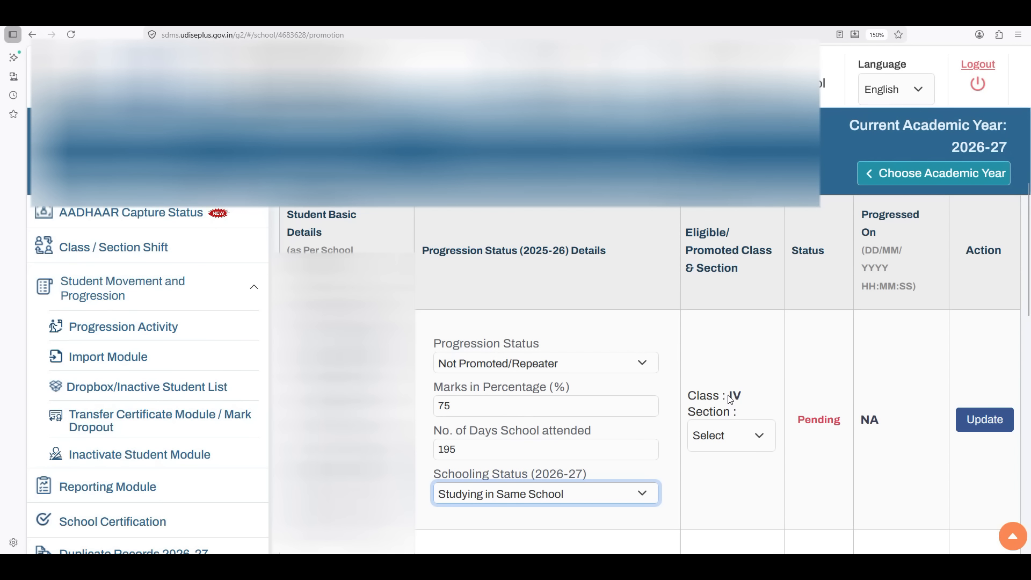
{"action": "left_click_drag", "start_coordinate": [730, 395], "coordinate": [751, 399]}
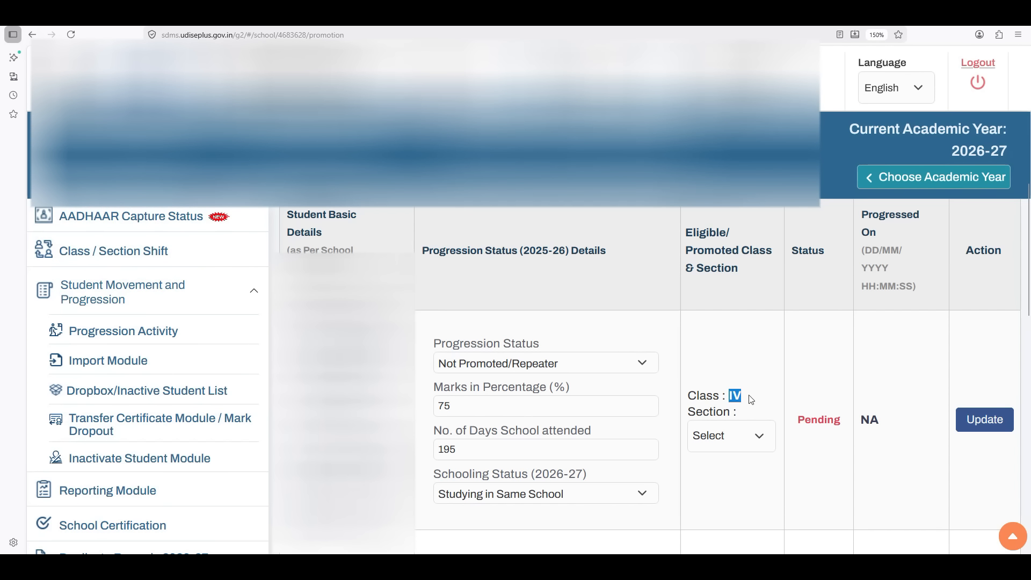
- Try Promoted Without Examination as the first student's progression status, keeping Studying in Same School and choosing section A
{"action": "left_click", "coordinate": [622, 363]}
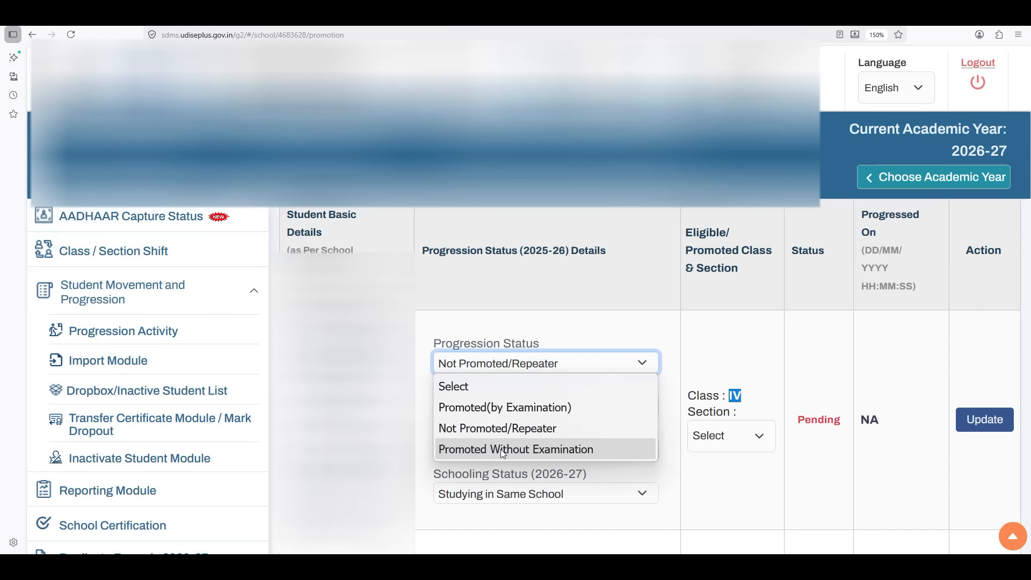
{"action": "left_click", "coordinate": [503, 454]}
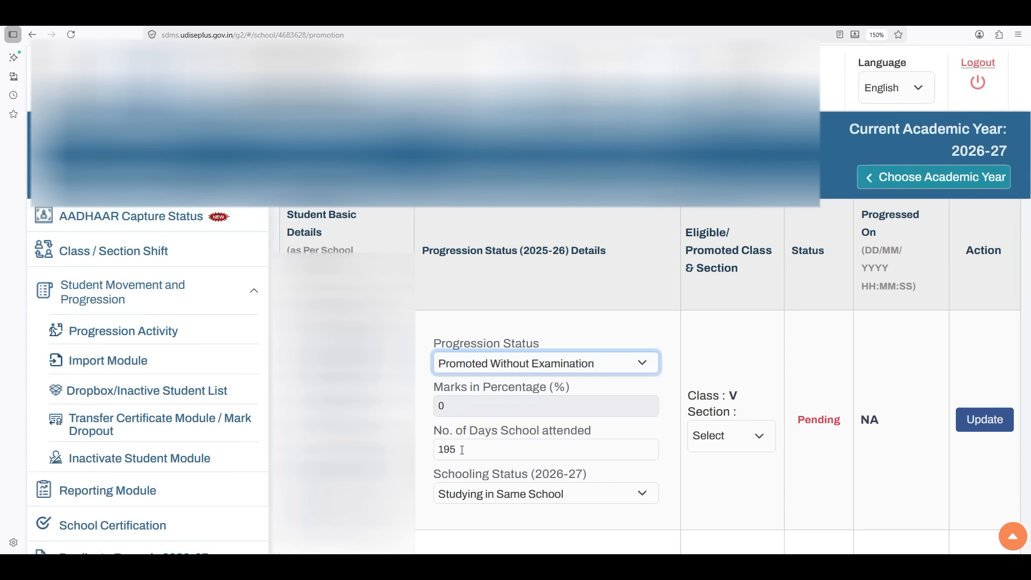
{"action": "left_click", "coordinate": [527, 498]}
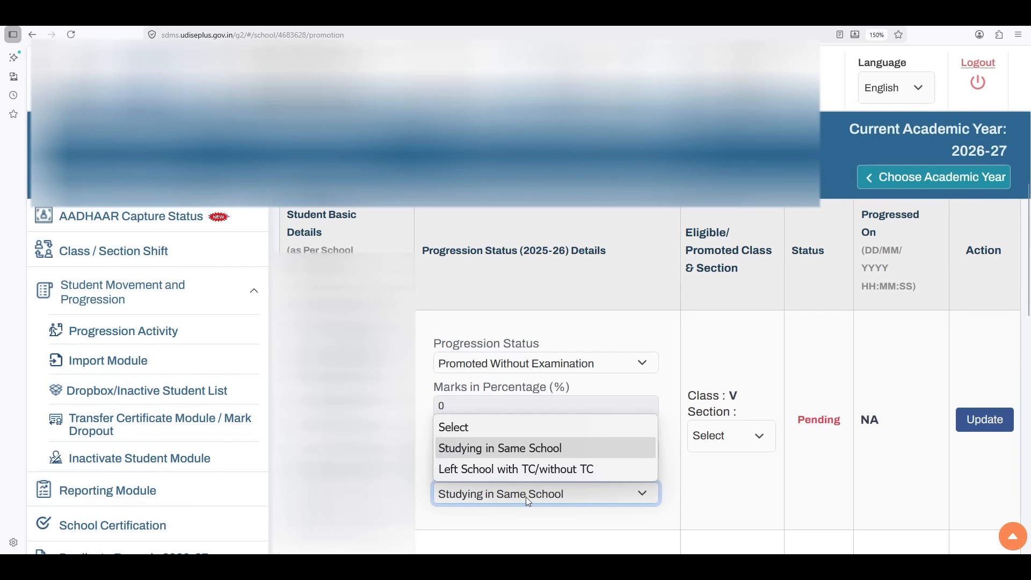
{"action": "left_click", "coordinate": [526, 497]}
{"action": "left_click", "coordinate": [529, 497]}
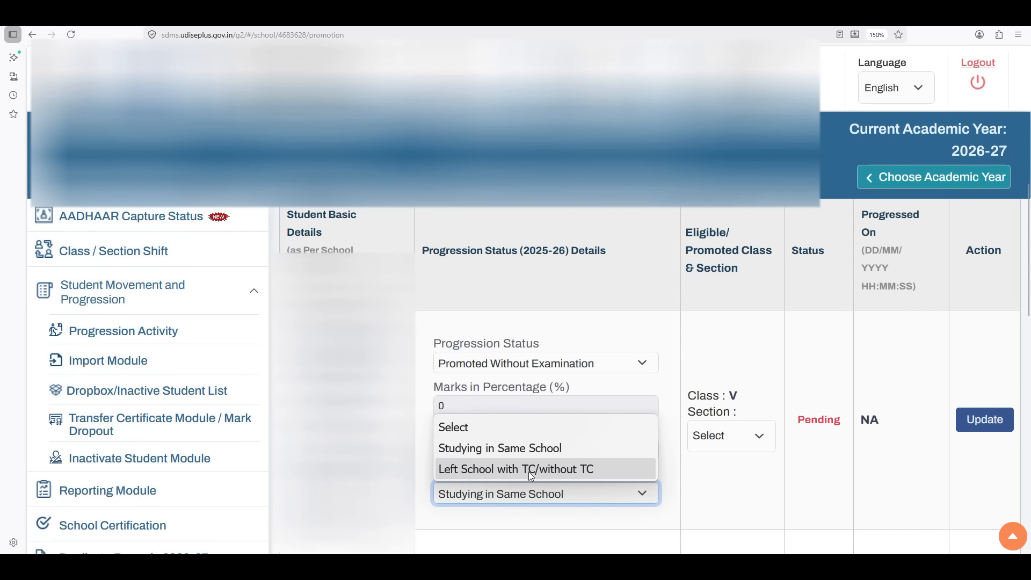
{"action": "left_click", "coordinate": [530, 494]}
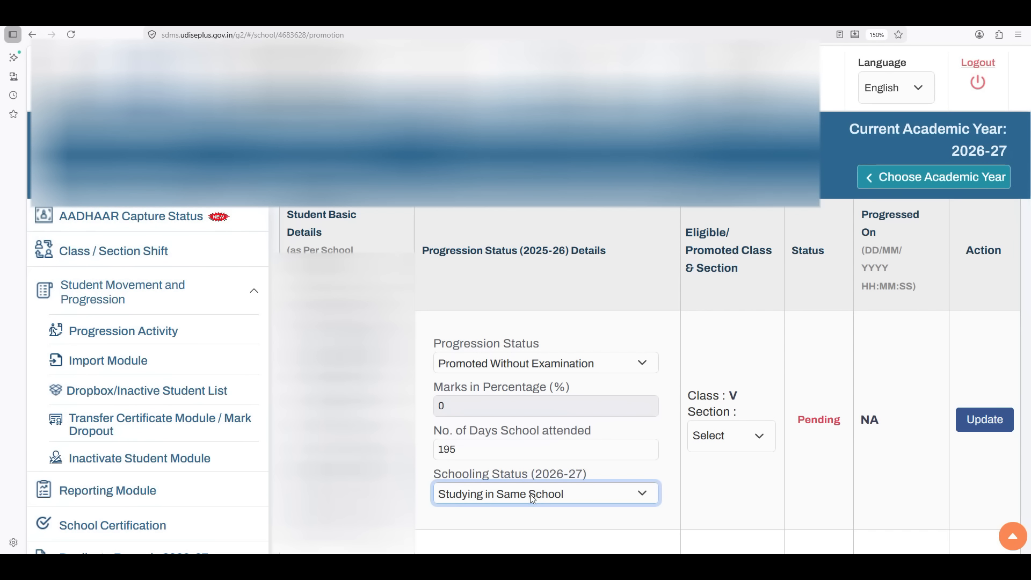
{"action": "left_click", "coordinate": [731, 435]}
{"action": "left_click", "coordinate": [719, 462]}
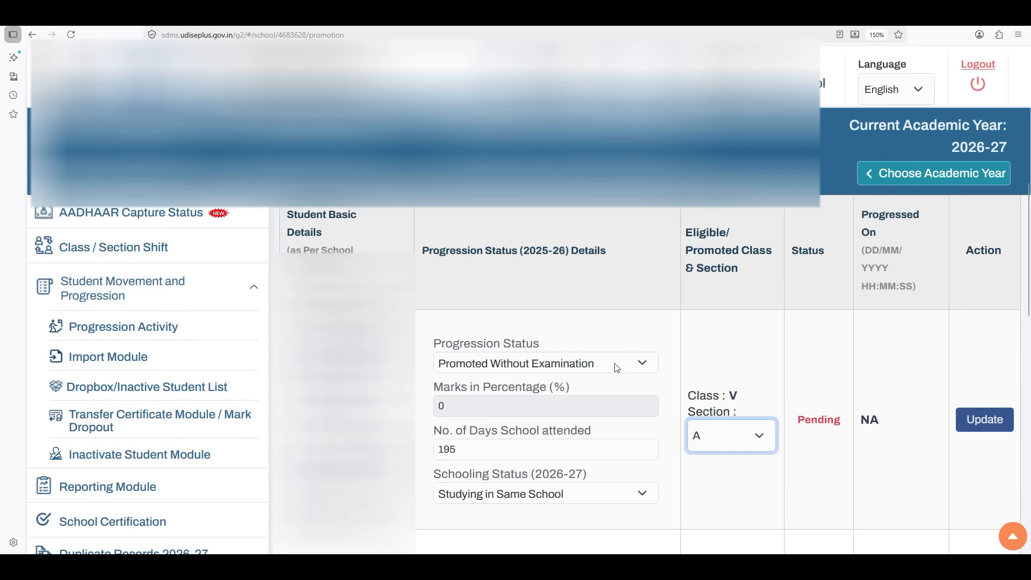
- Set the first student's progression status to Promoted(by Examination) with 75 as the marks percentage
{"action": "left_click", "coordinate": [537, 363]}
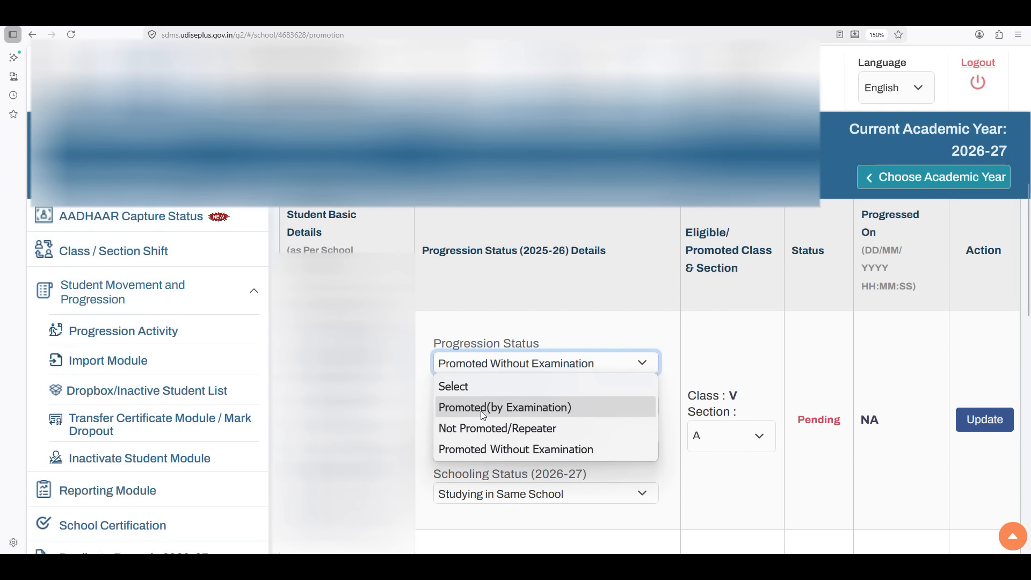
{"action": "left_click", "coordinate": [481, 411]}
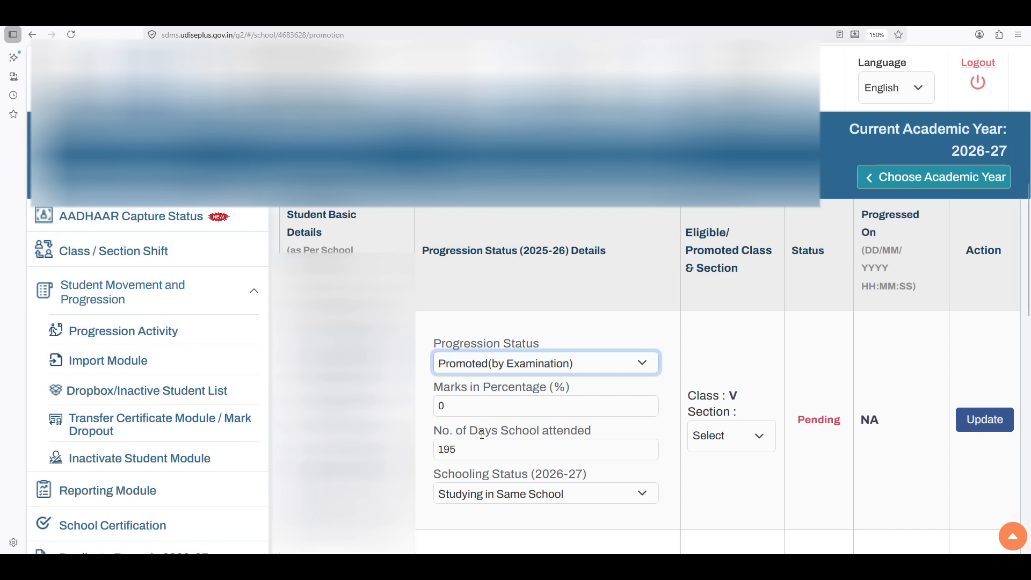
{"action": "left_click", "coordinate": [460, 406]}
{"action": "key", "text": "BackSpace"}
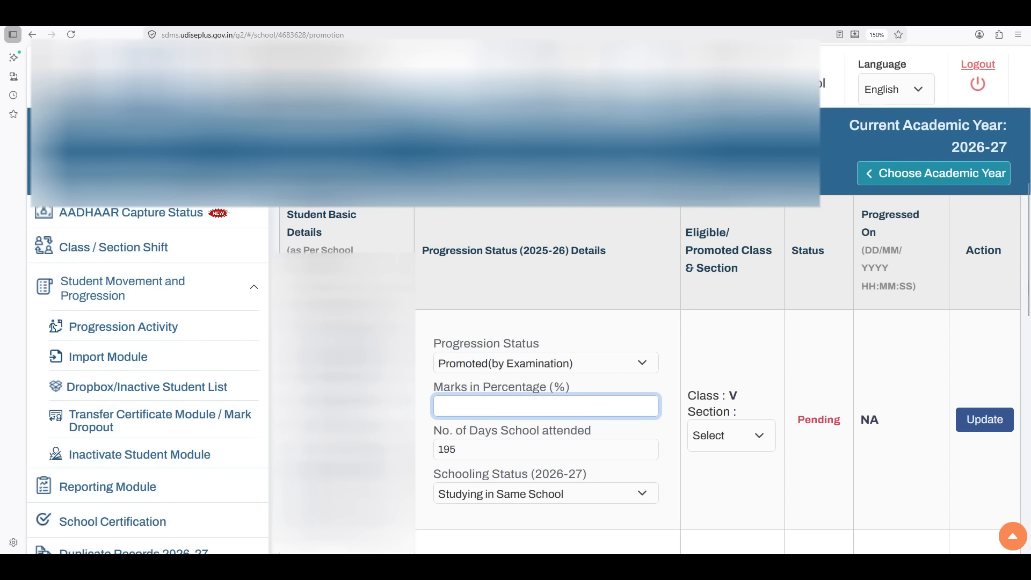
{"action": "type", "text": "75"}
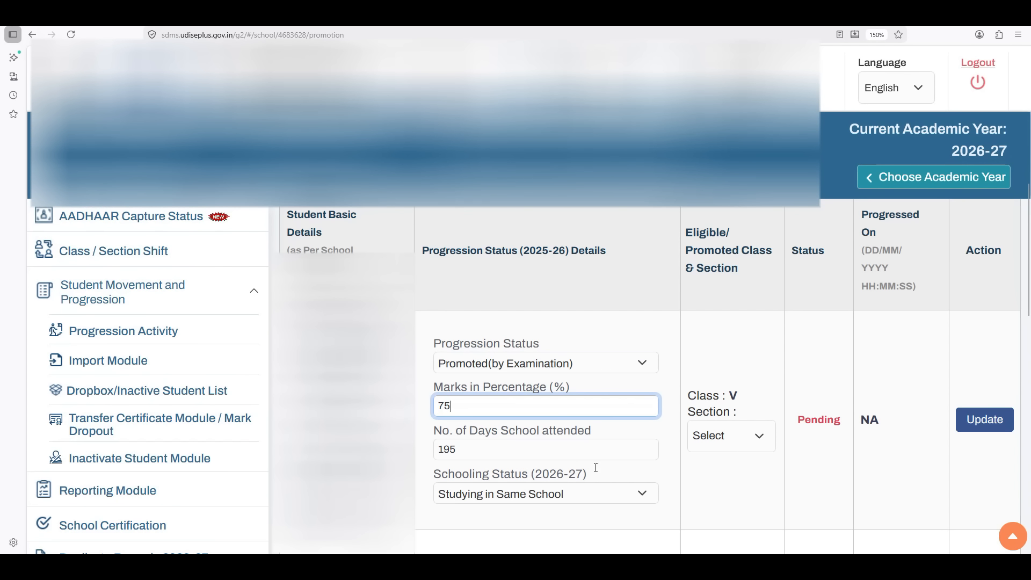
- Assign the first student to section A of class V and save the progression update
{"action": "left_click", "coordinate": [759, 435]}
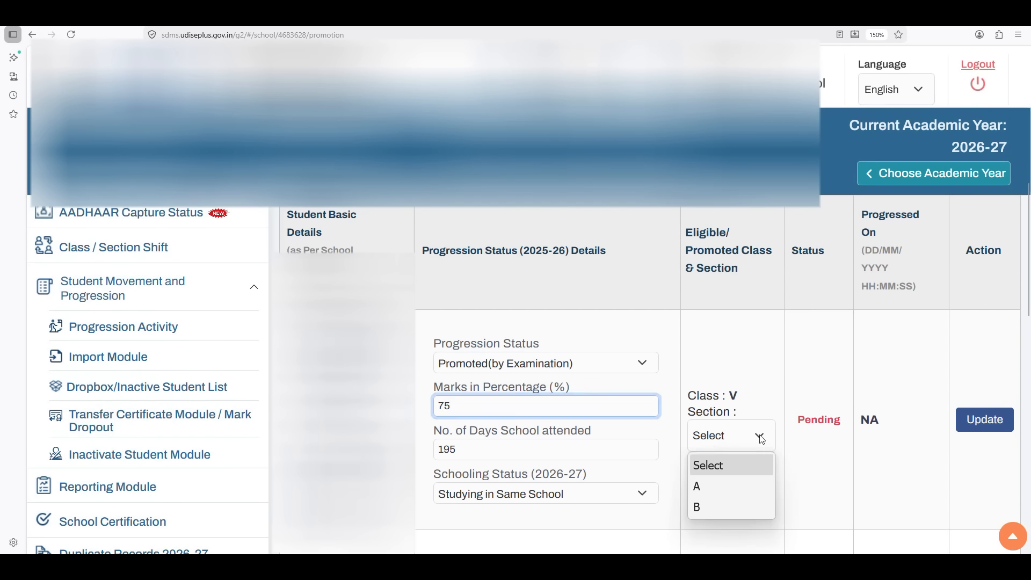
{"action": "left_click", "coordinate": [710, 485]}
{"action": "left_click", "coordinate": [992, 425]}
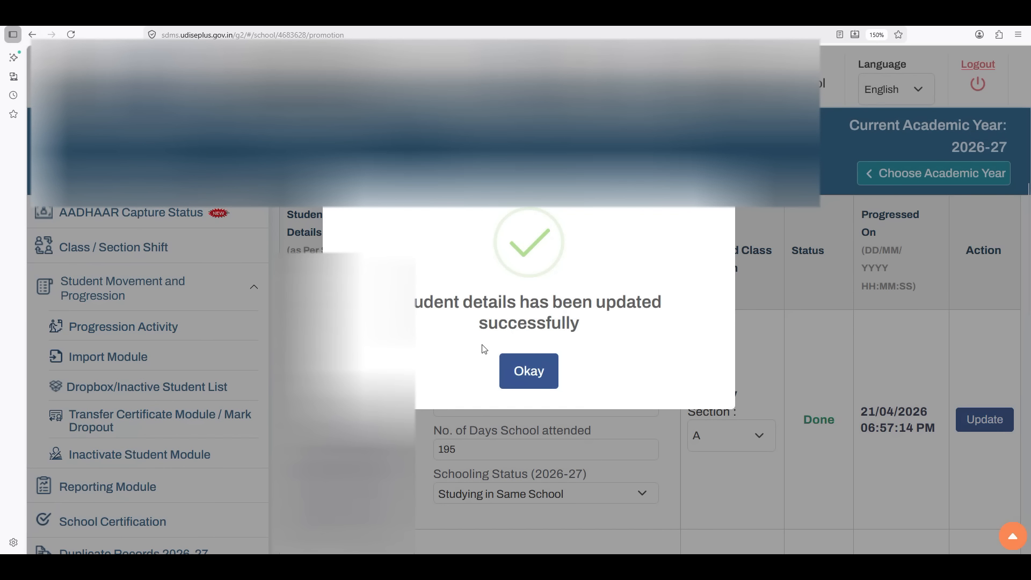
{"action": "left_click", "coordinate": [529, 370]}
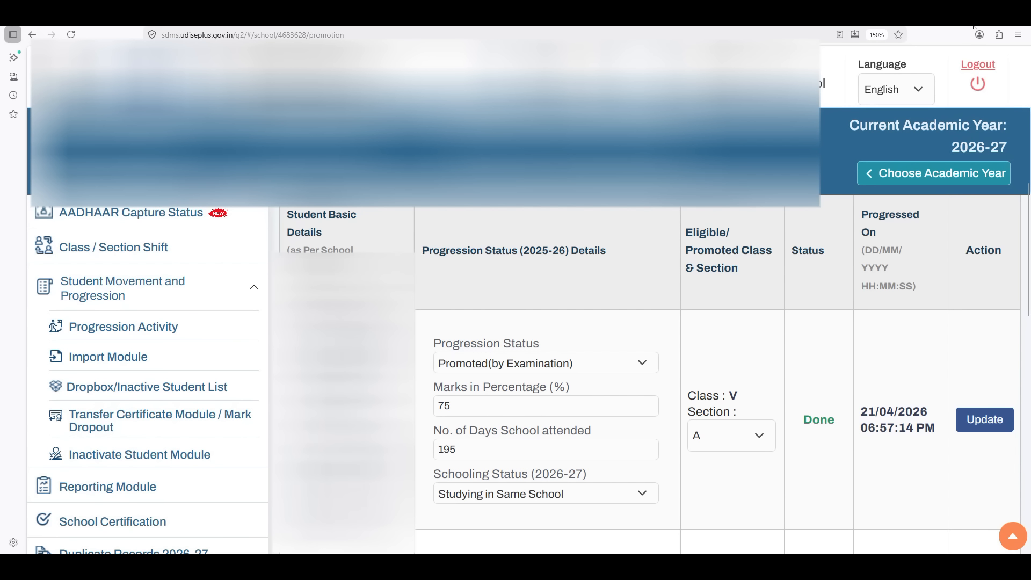
- Open the Finalize Progression page from Progression Activity and read the points and declaration for academic year 2025-26
{"action": "scroll", "coordinate": [665, 469], "scroll_direction": "down", "scroll_amount": 5}
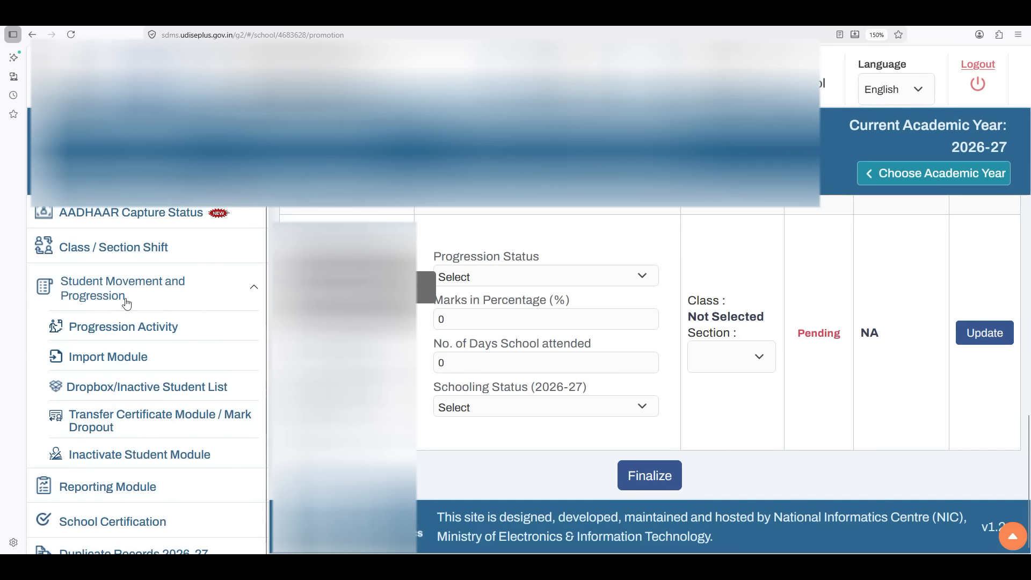
{"action": "left_click", "coordinate": [128, 329]}
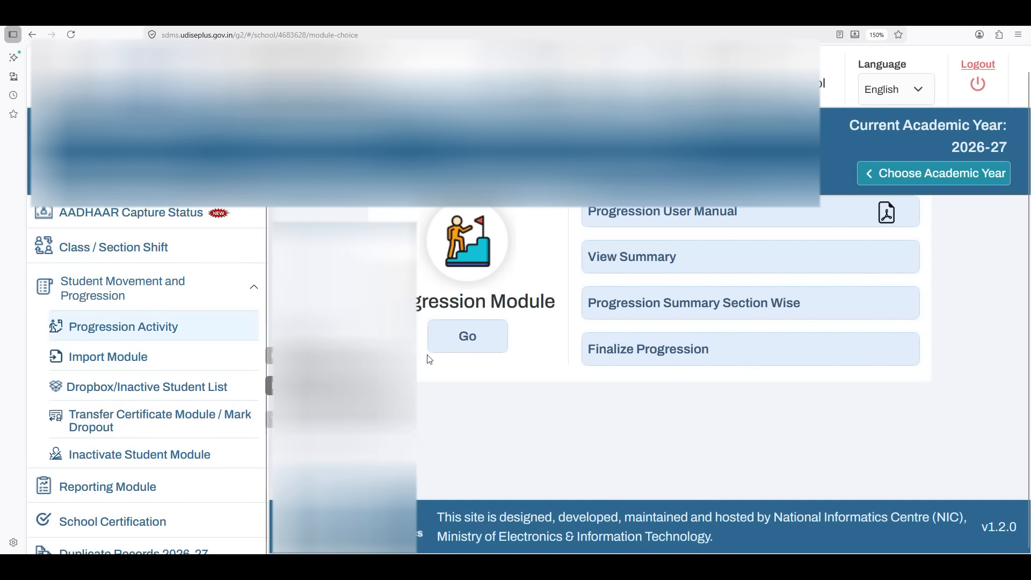
{"action": "left_click", "coordinate": [639, 352]}
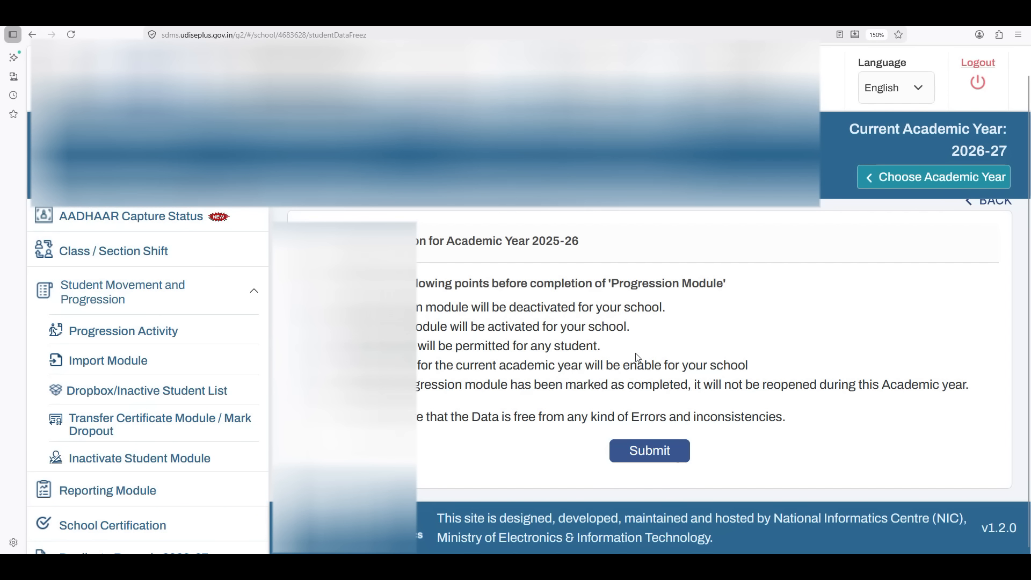
{"action": "key", "text": "ctrl+plus"}
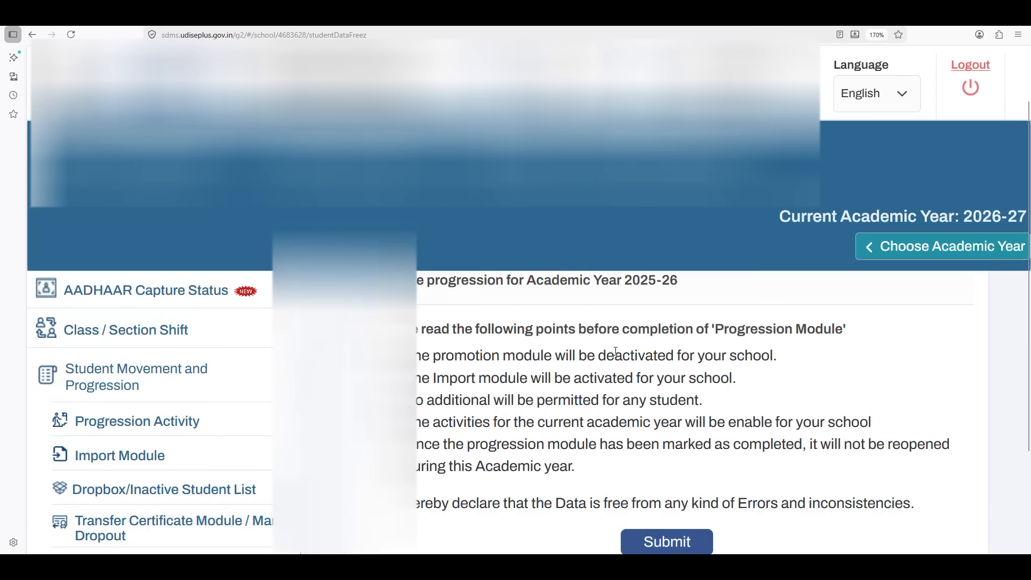
{"action": "key", "text": "ctrl+minus"}
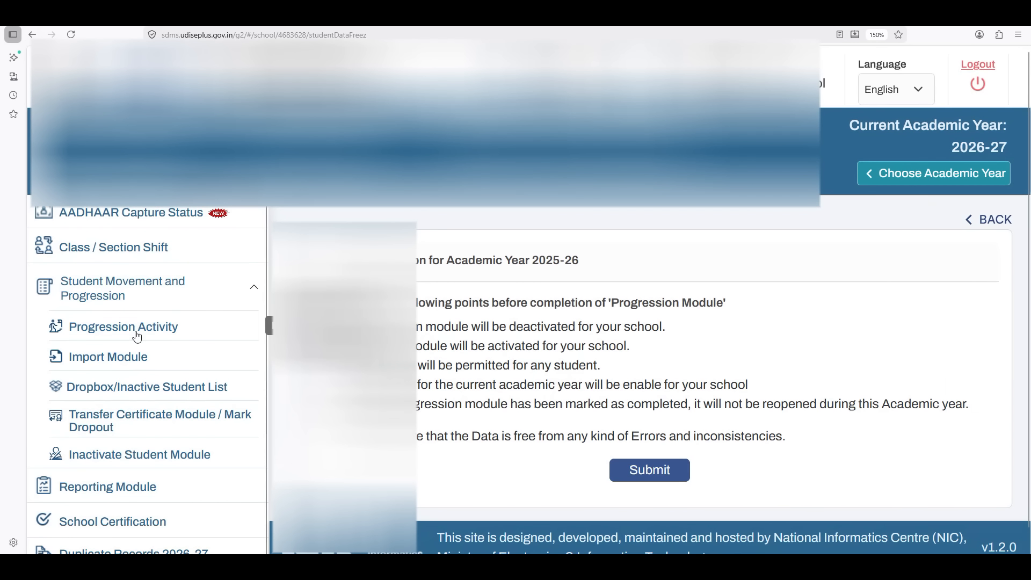
- Reopen the Progression Module, load the list of eligible students for a class and section, and review their progression entries
{"action": "left_click", "coordinate": [137, 338]}
{"action": "left_click", "coordinate": [468, 356]}
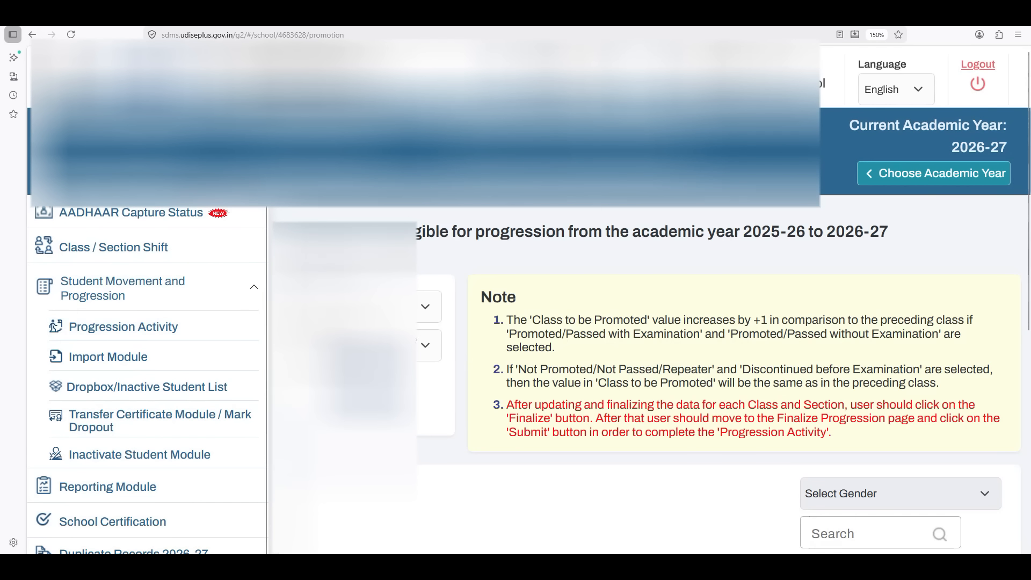
{"action": "key", "text": "Tab"}
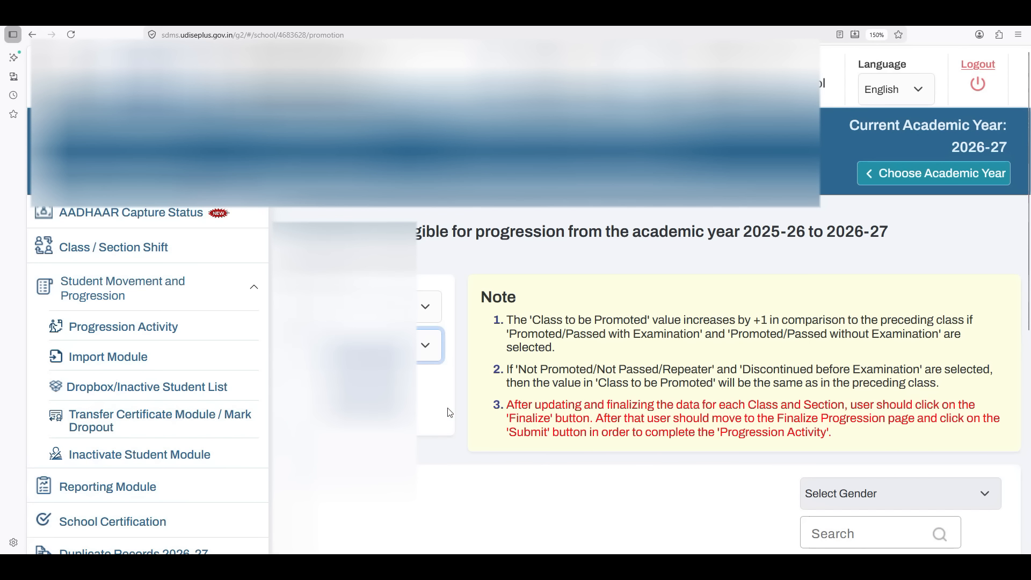
{"action": "scroll", "coordinate": [791, 424], "scroll_direction": "down", "scroll_amount": 5}
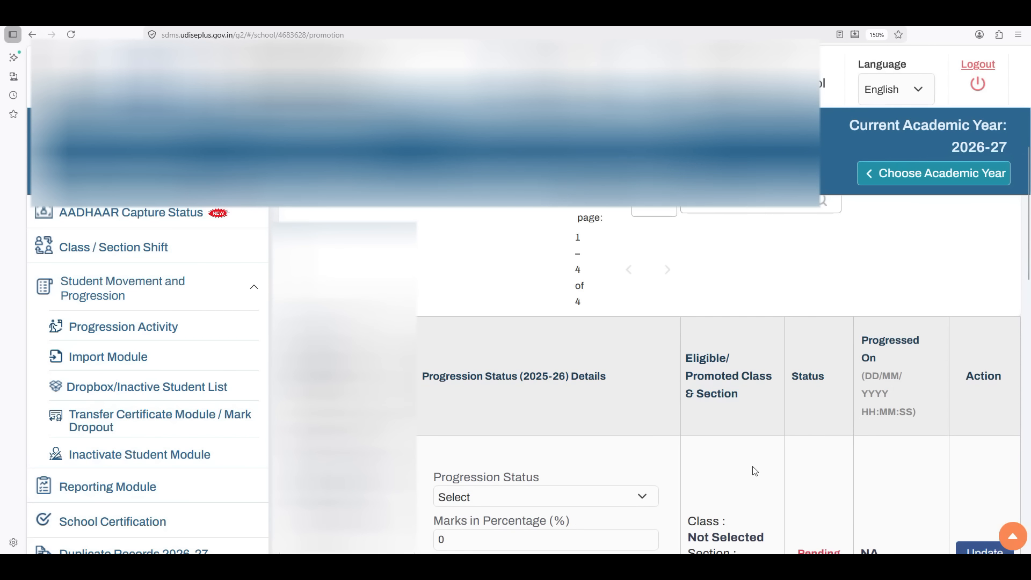
{"action": "scroll", "coordinate": [757, 471], "scroll_direction": "down", "scroll_amount": 2}
{"action": "scroll", "coordinate": [666, 450], "scroll_direction": "down", "scroll_amount": 5}
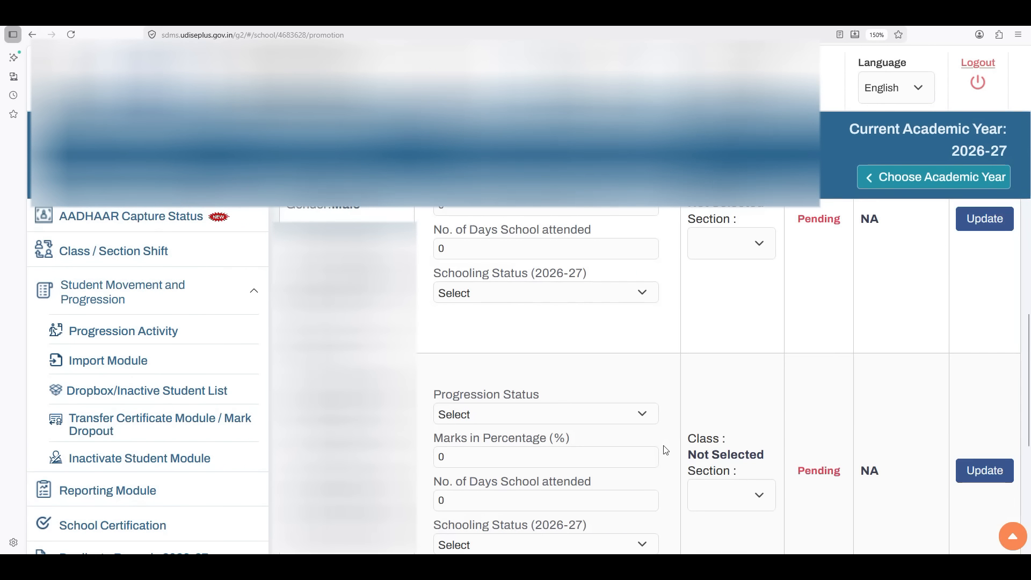
- Review the students' progression entries down to the last student and check the available Schooling Status (2026-27) options
{"action": "scroll", "coordinate": [666, 450], "scroll_direction": "down", "scroll_amount": 7}
{"action": "scroll", "coordinate": [665, 450], "scroll_direction": "up", "scroll_amount": 8}
{"action": "scroll", "coordinate": [666, 450], "scroll_direction": "down", "scroll_amount": 6}
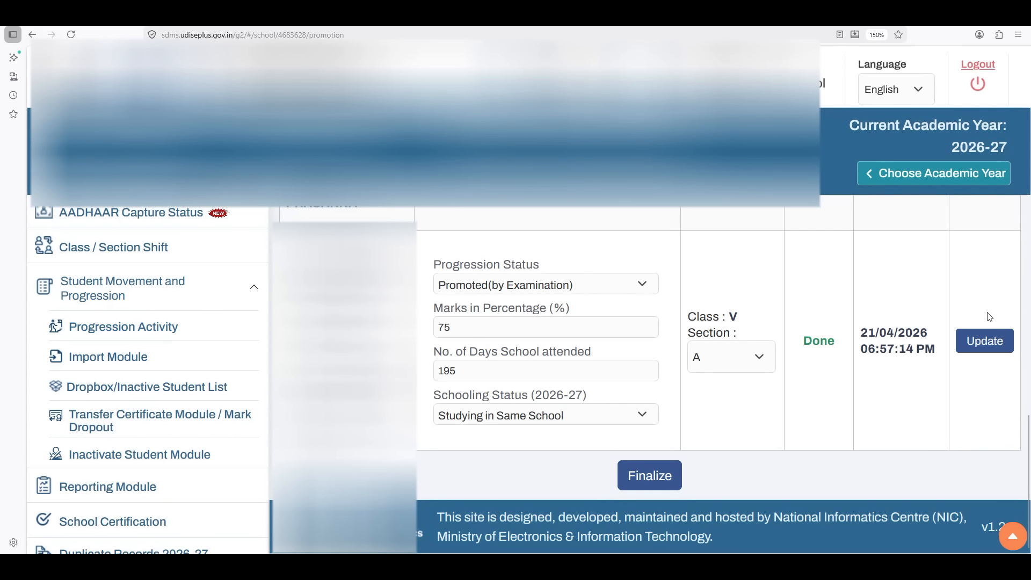
{"action": "left_click", "coordinate": [537, 415]}
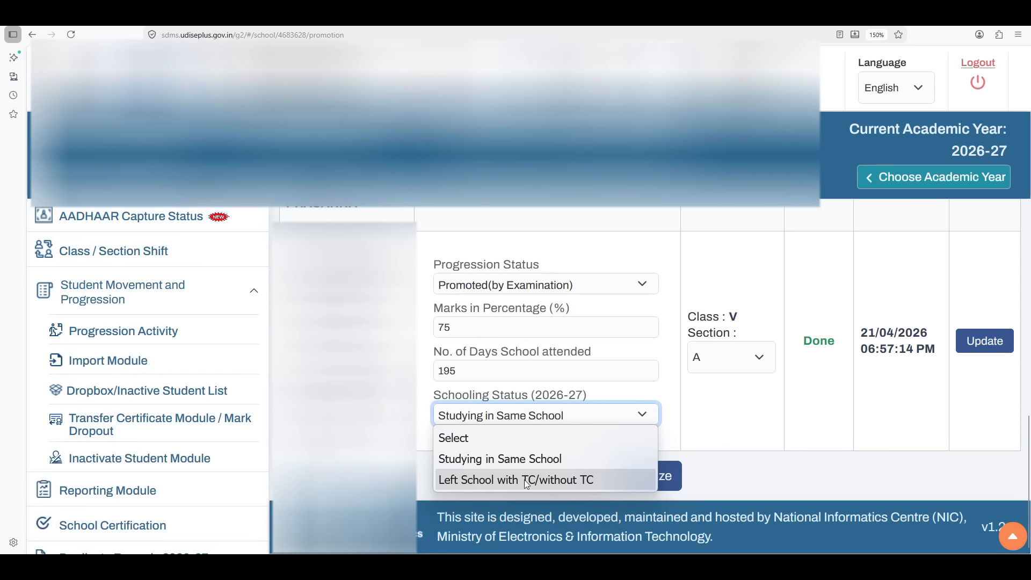
{"action": "left_click", "coordinate": [741, 418]}
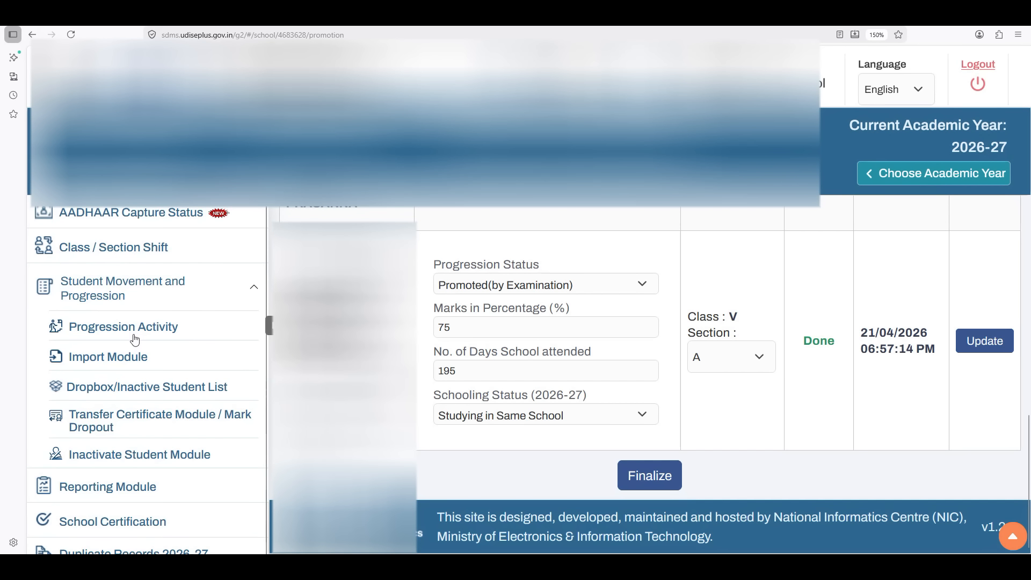
- Open Finalize Progression from Progression Activity and tick the declaration above the submission
{"action": "left_click", "coordinate": [134, 339]}
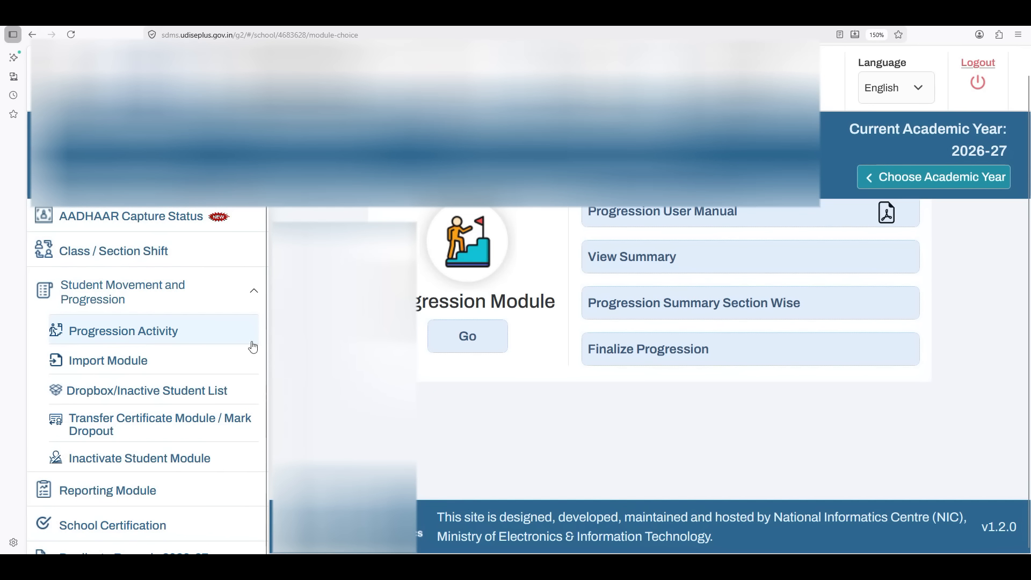
{"action": "left_click", "coordinate": [647, 353]}
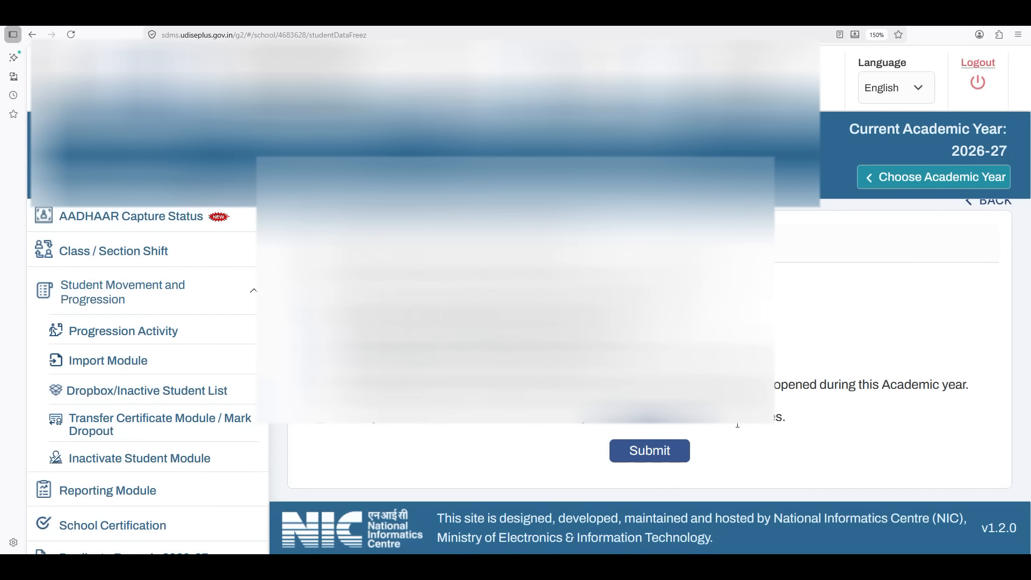
{"action": "left_click", "coordinate": [322, 424]}
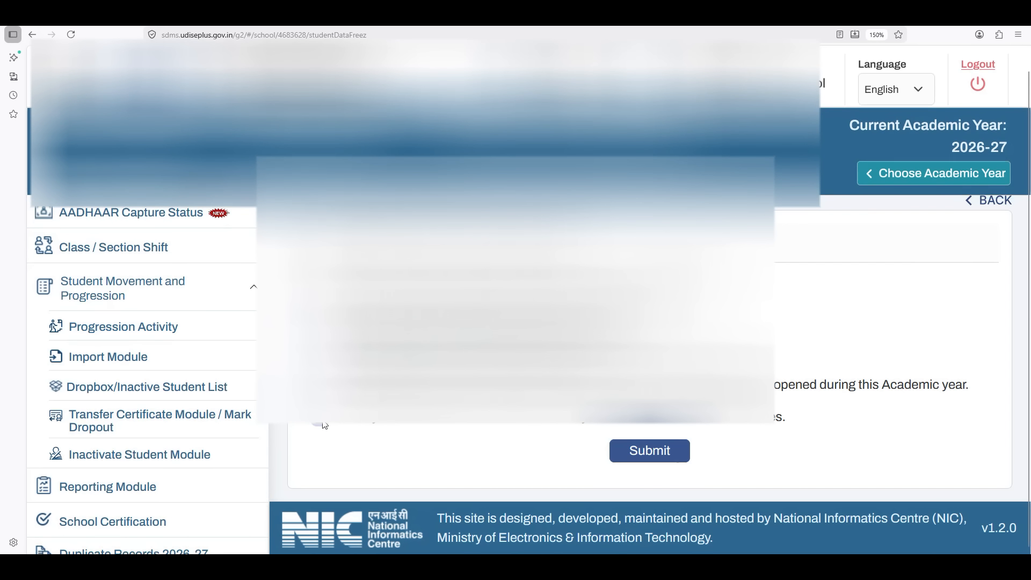